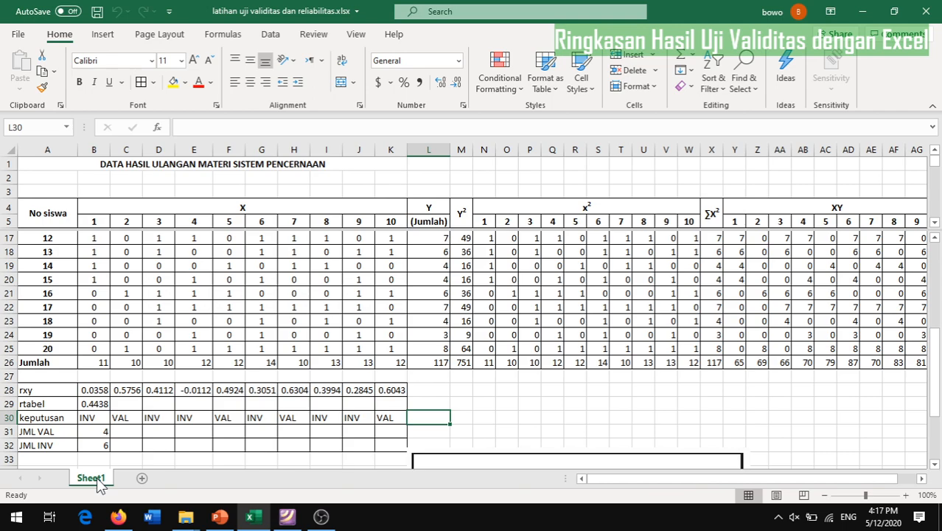
Step: Rename the Sheet1 worksheet as VALIDITAS
right_click(101, 483)
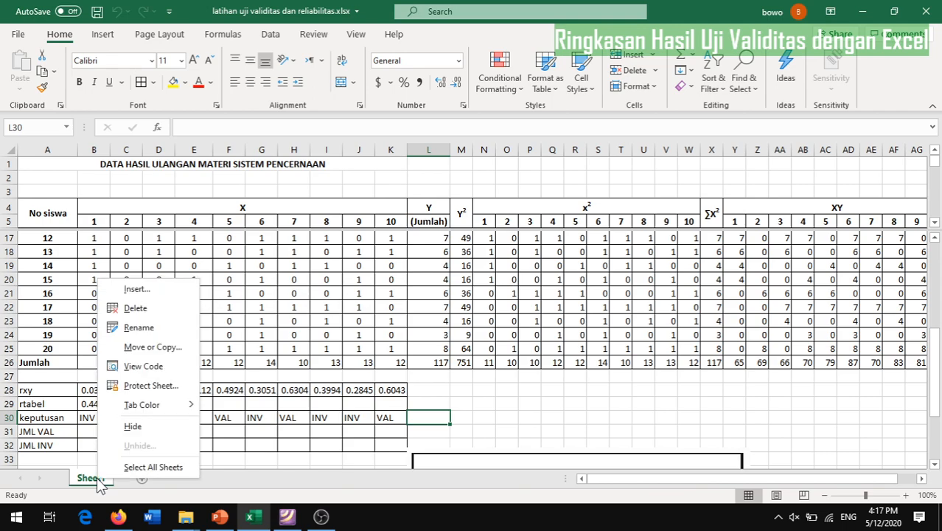
click(150, 328)
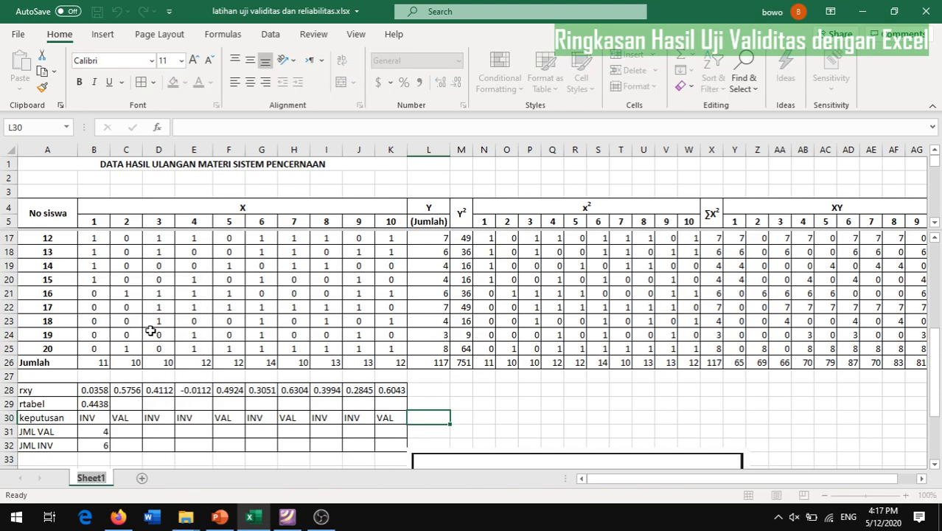
text(VALIDITAS)
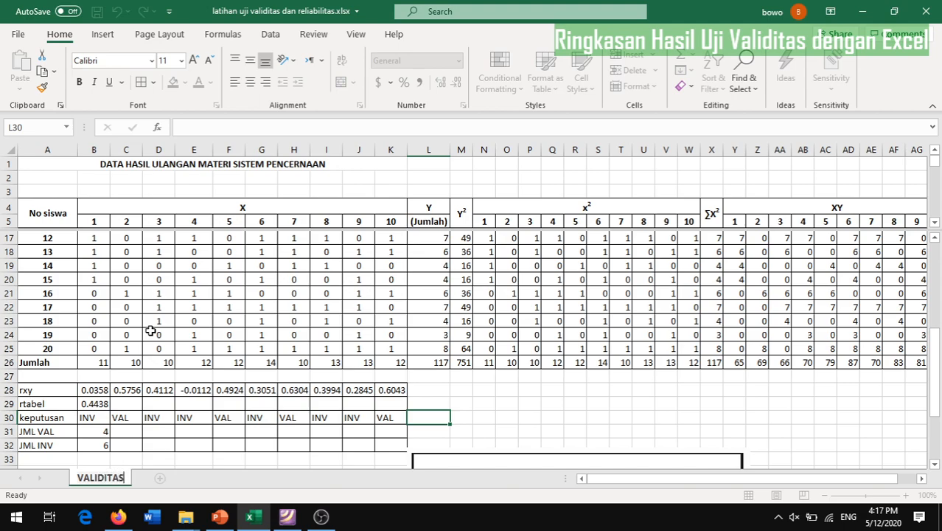
key(Return)
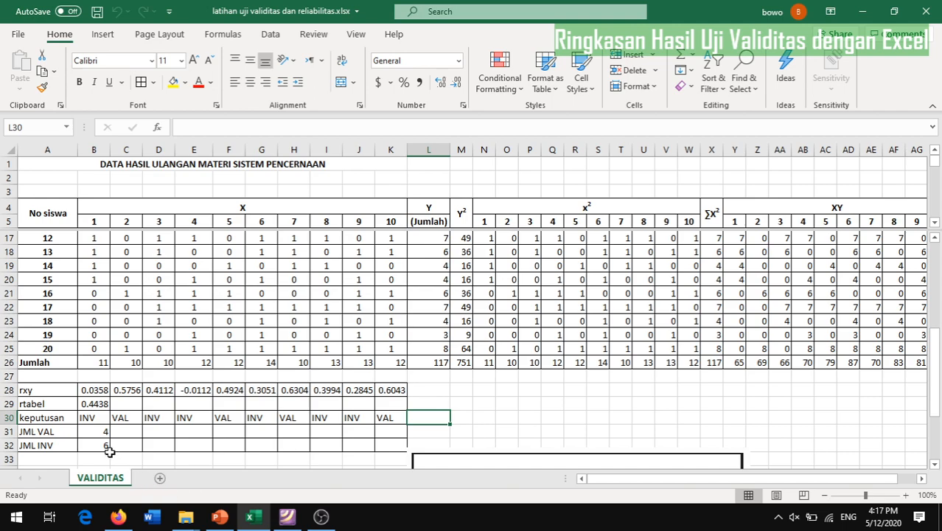
Step: Add a new worksheet after VALIDITAS and name it RINGKASAN VALIDITAS
click(160, 482)
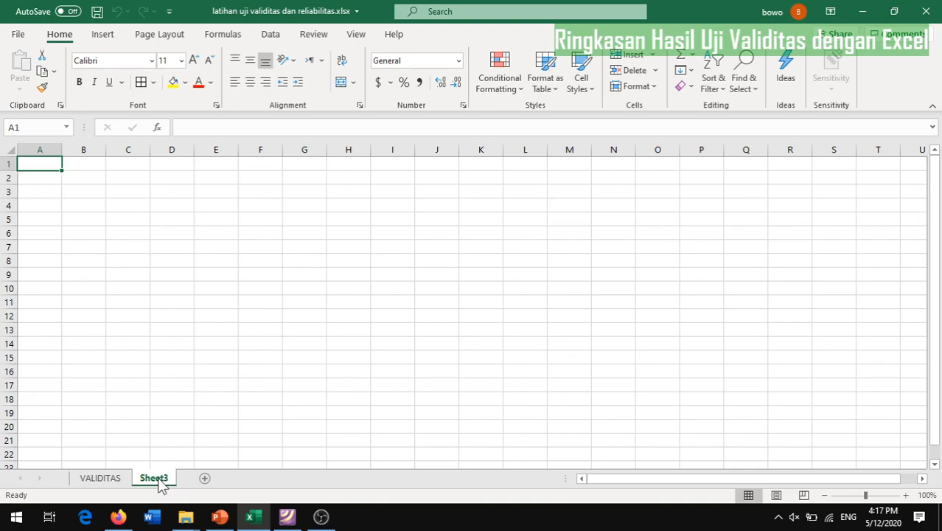
right_click(161, 486)
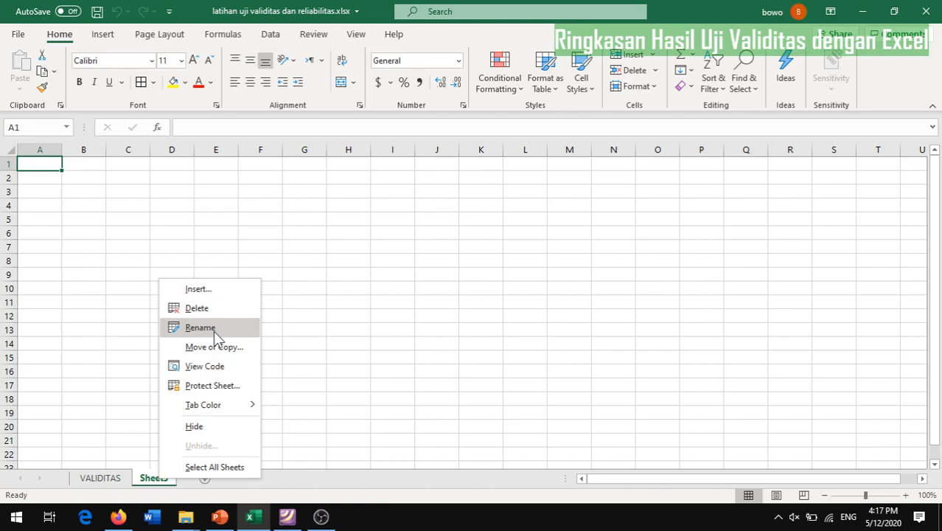
click(214, 329)
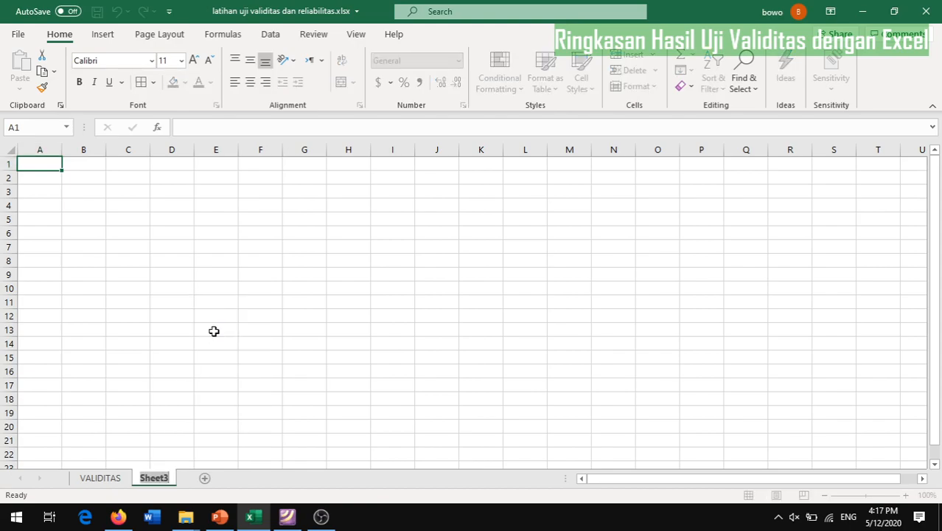
key(BackSpace)
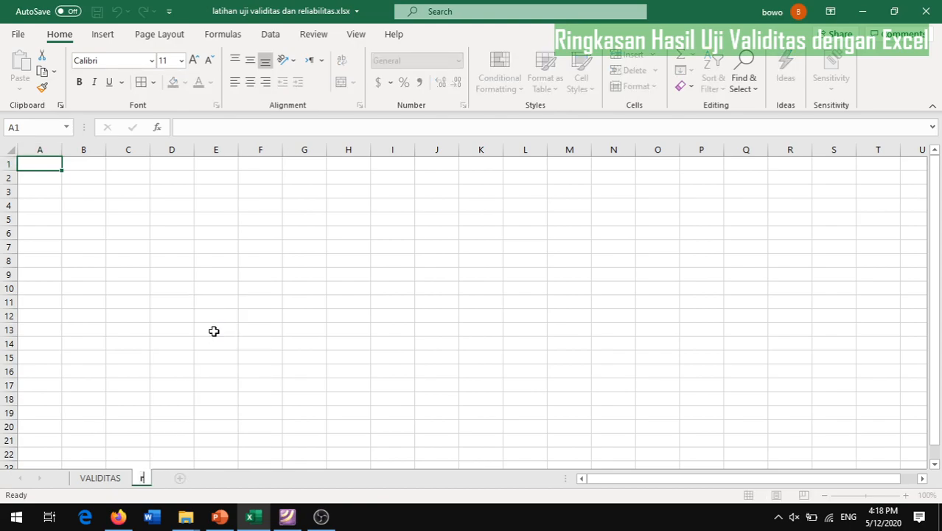
text(RINGKASAN VA)
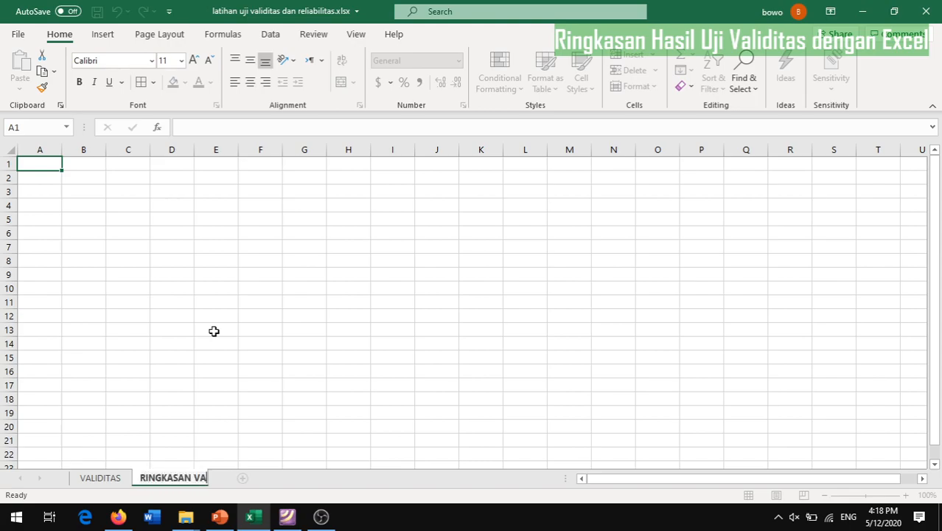
text(LIDITAS)
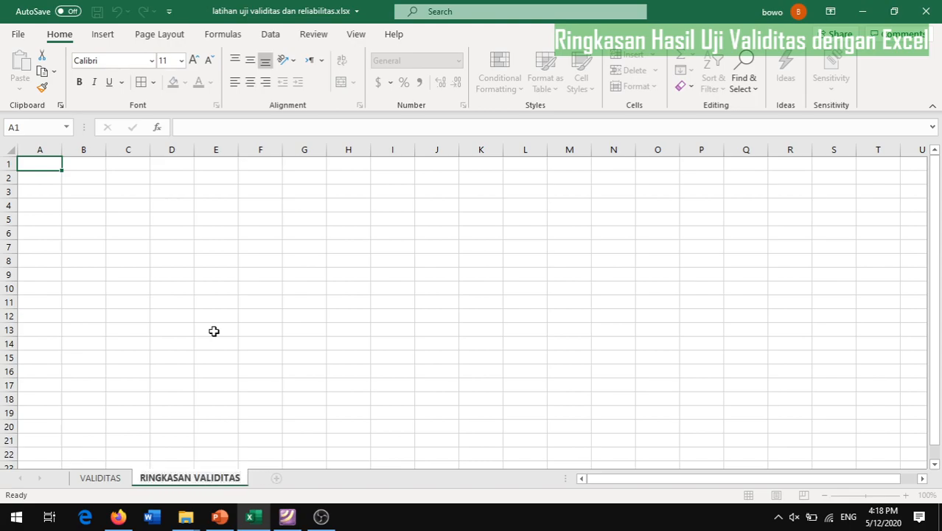
key(Return)
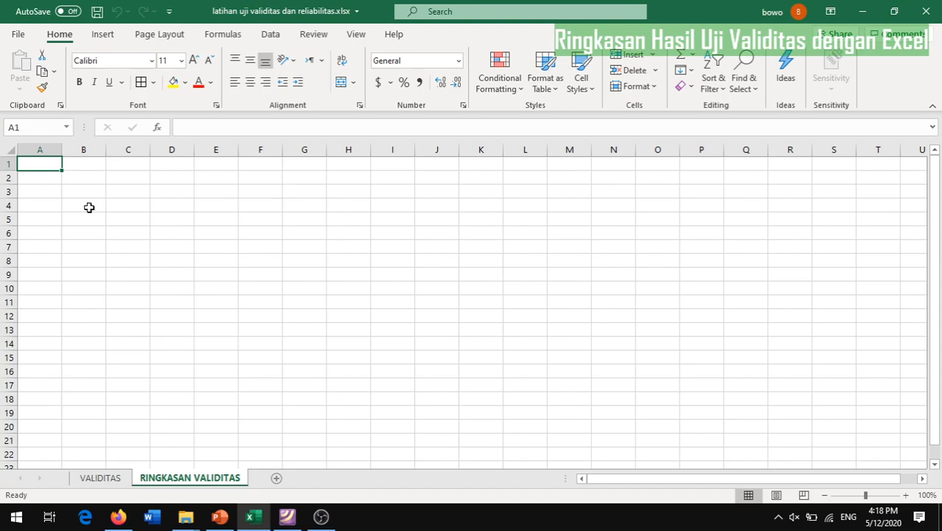
Step: Enter the title RINGKASAN HASIL UJI VALIDITAS in cell A1 of the RINGKASAN VALIDITAS sheet
text(RI)
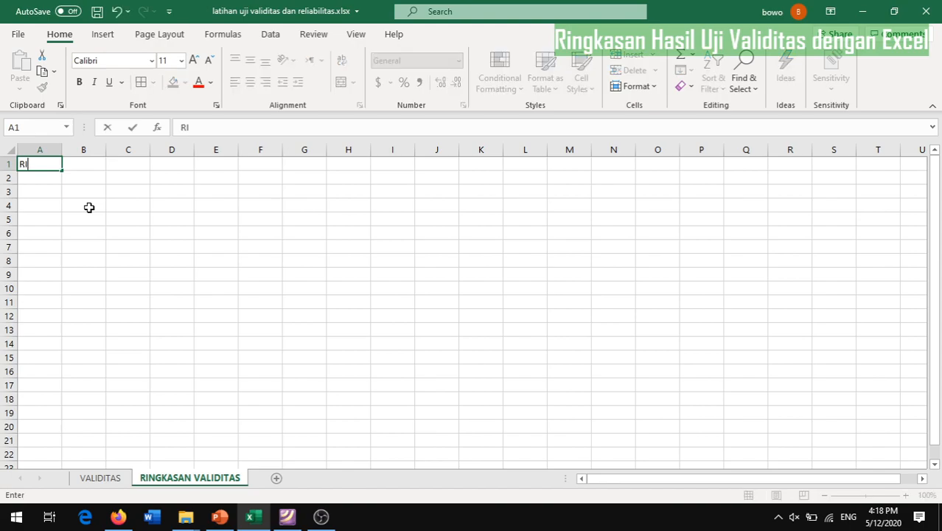
text(NGKASAN HASIL)
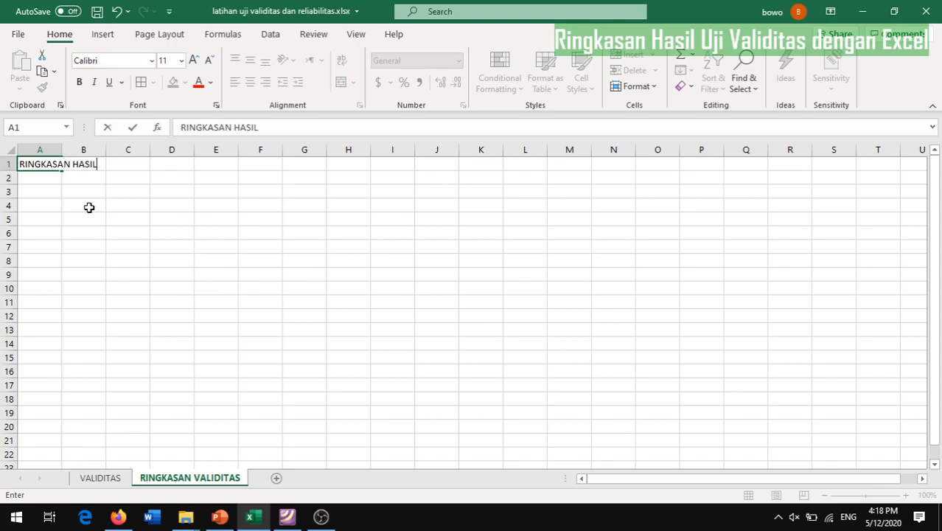
text( UJI VALIDITAS)
key(Return)
key(Return)
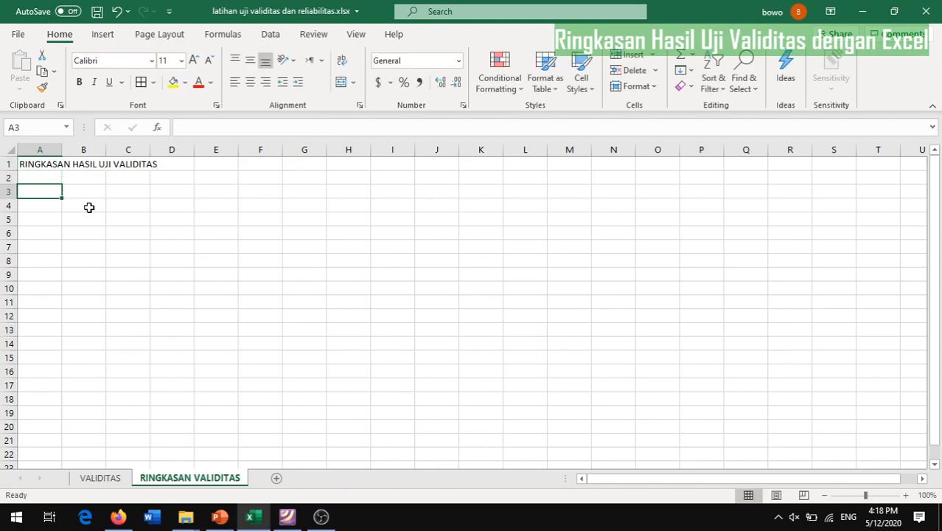
Step: Enter the column headers No soal, rxy, rtabel and Status in cells A3 to D3
text(No soal)
key(Tab)
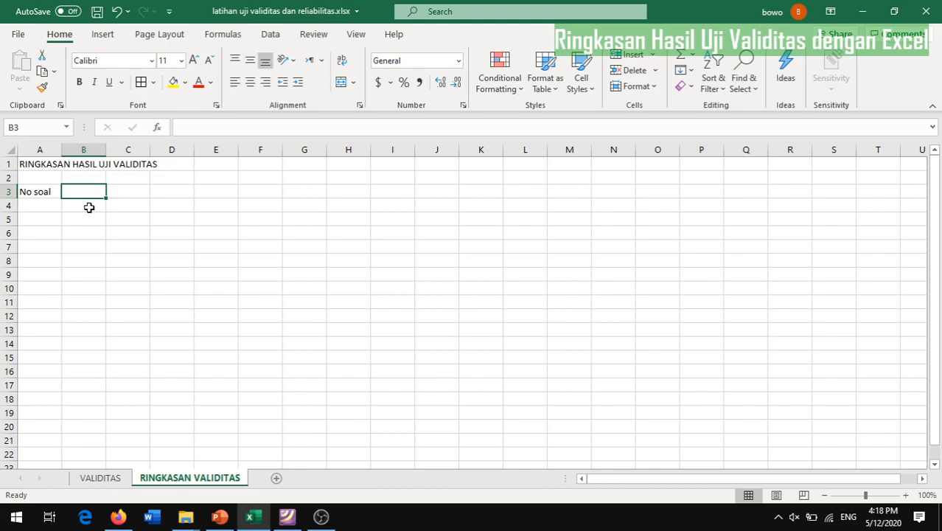
text(r)
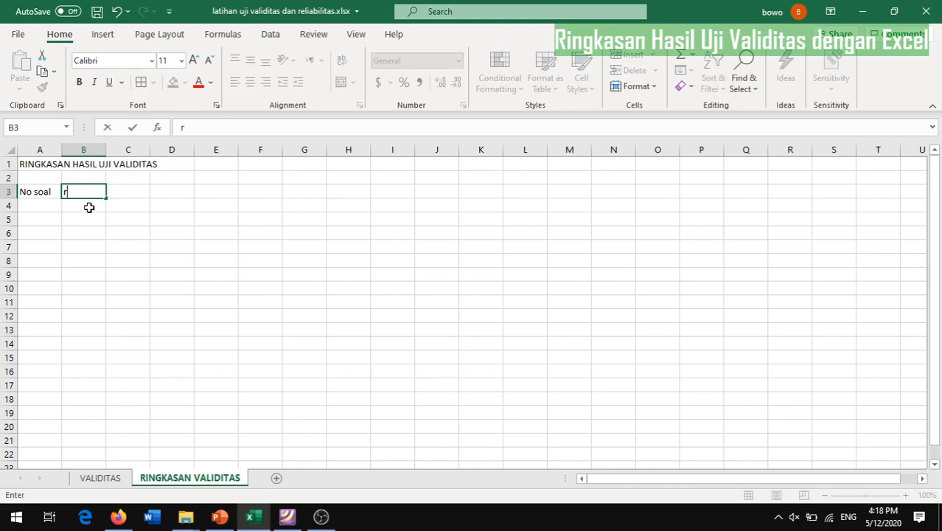
text(xy)
key(Tab)
text(r)
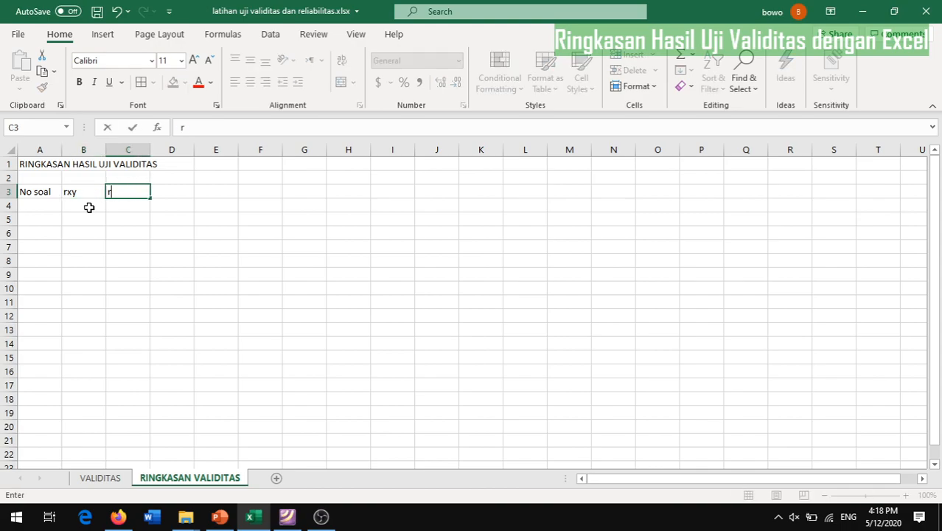
text(tabel)
key(Tab)
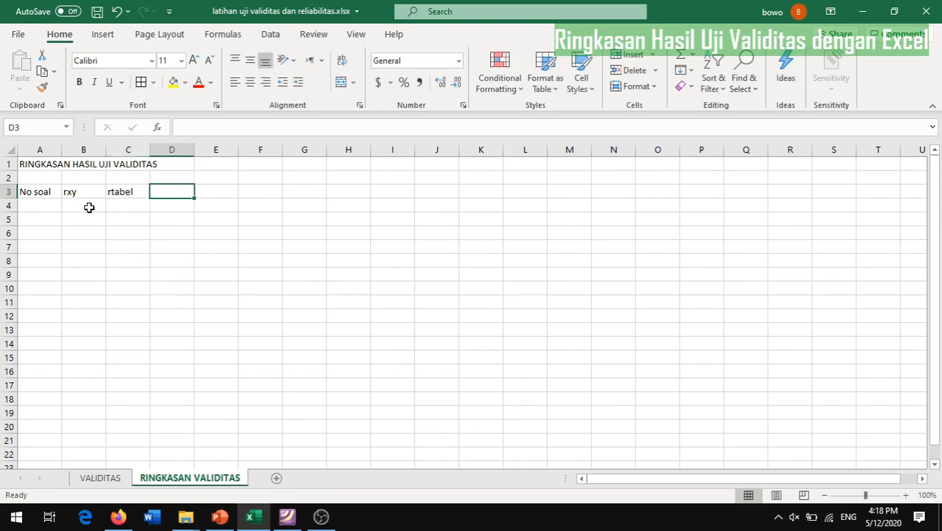
text(Status)
key(ctrl+Return)
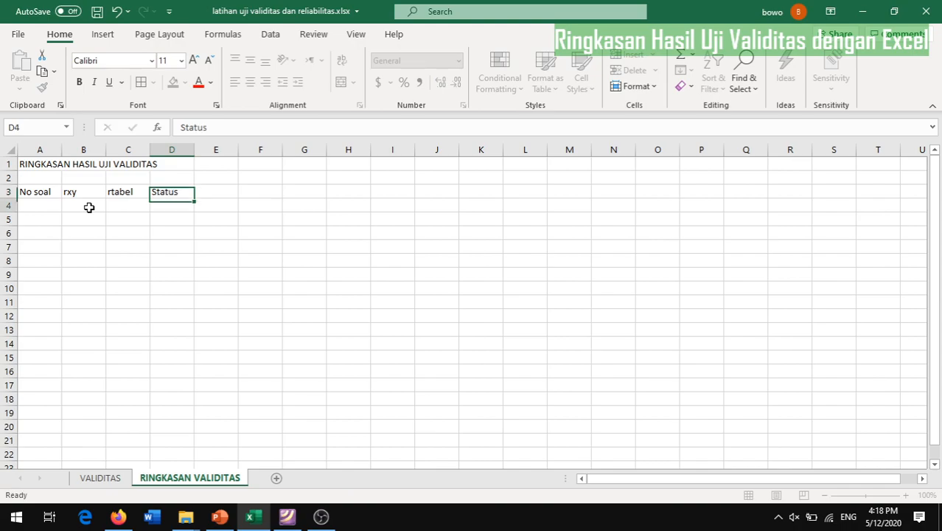
key(Return)
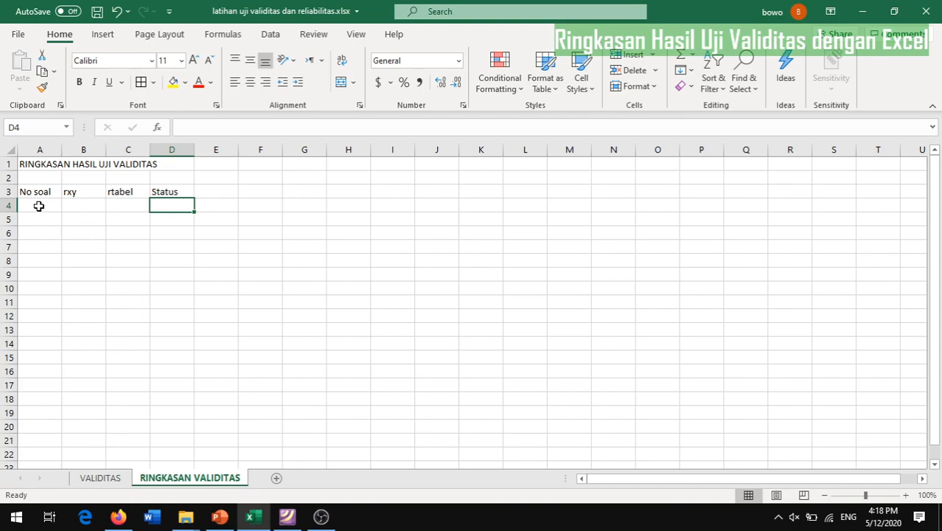
Step: Fill the No soal column with the numbers 1 to 10 in cells A4 to A13
click(40, 206)
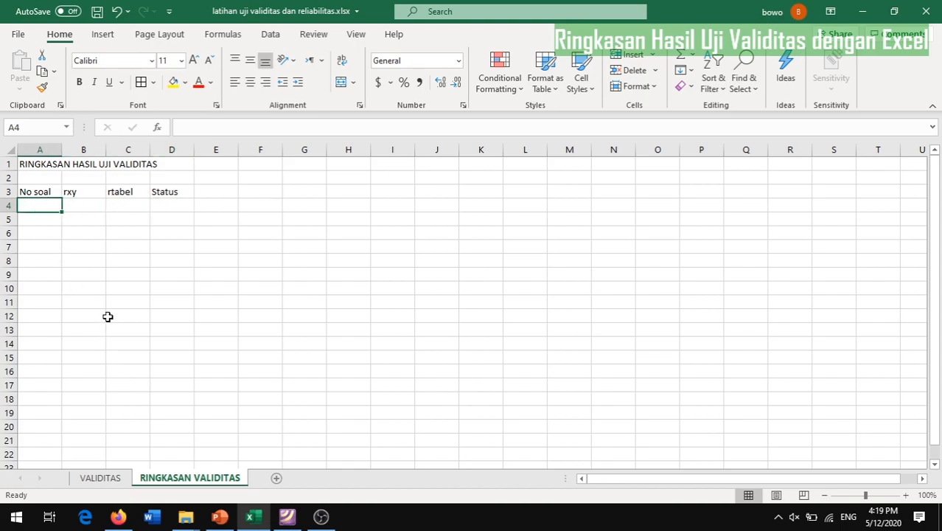
text(1)
key(Return)
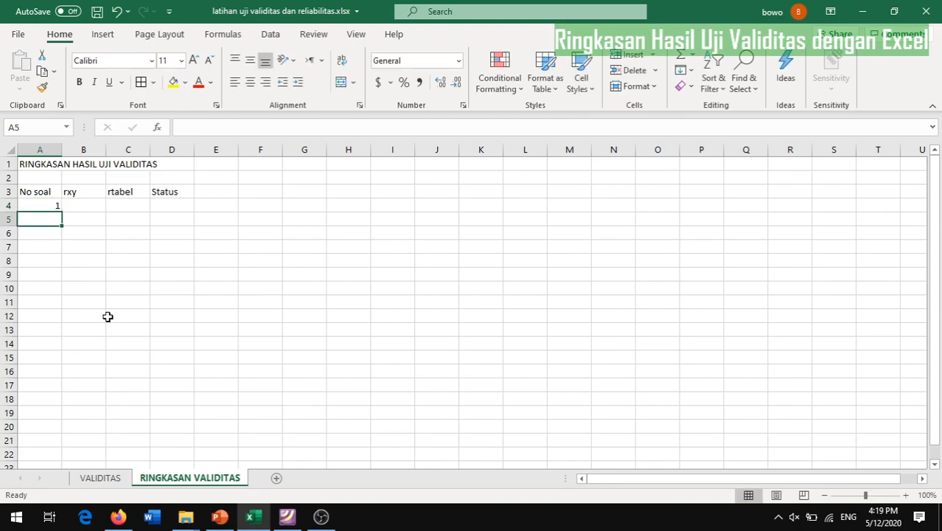
text(2)
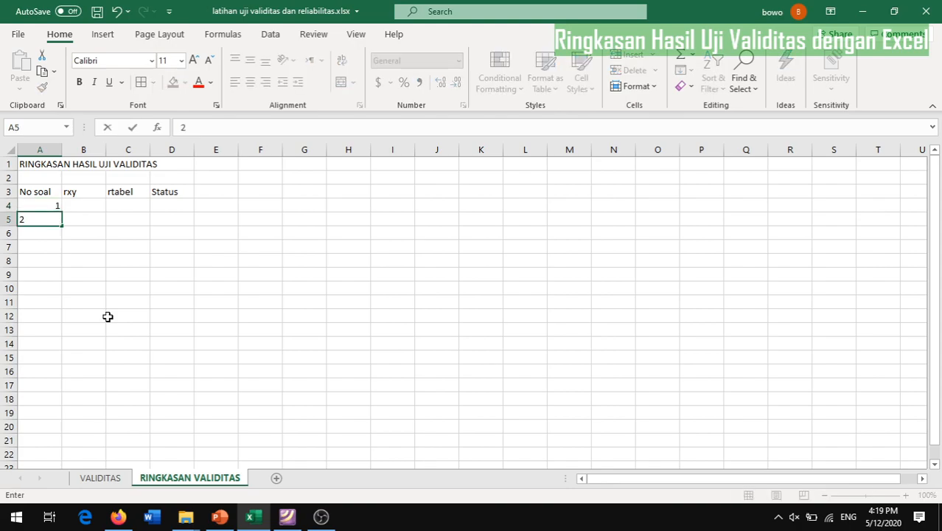
key(Up)
key(shift+Down)
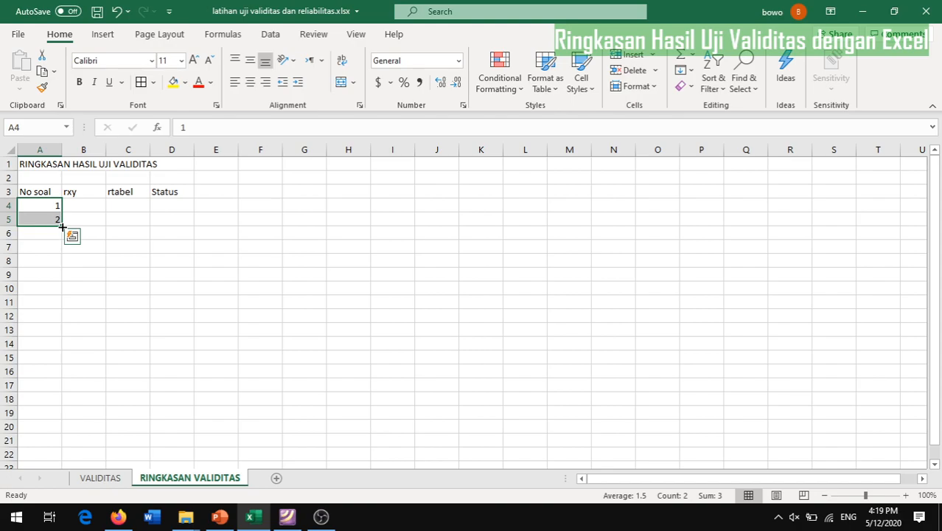
drag(62, 226, 63, 338)
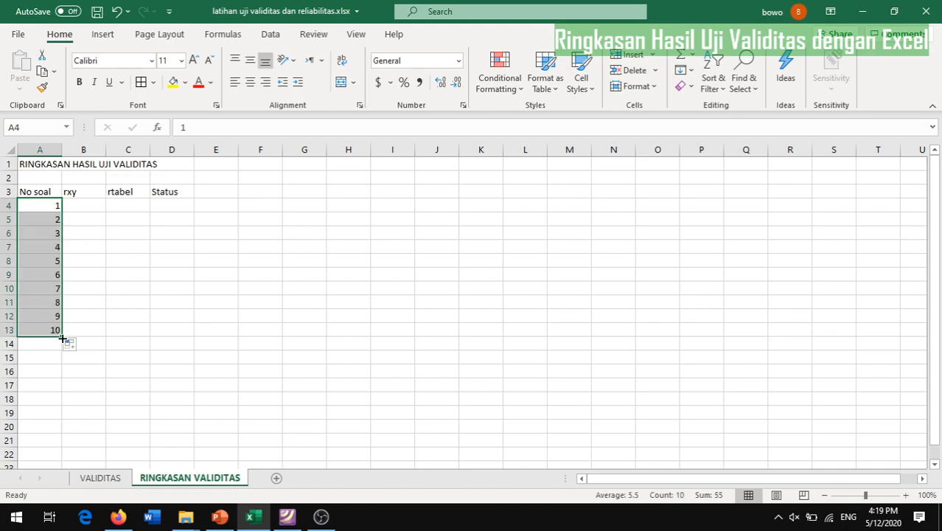
Step: Copy the rxy, rtabel and keputusan rows for all ten items, cells B28 to K30, from the VALIDITAS sheet
click(110, 480)
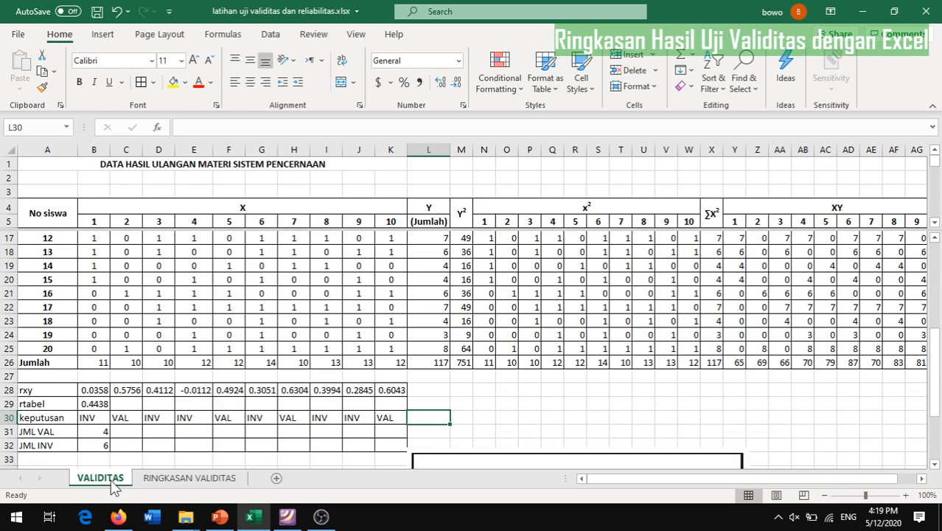
click(187, 481)
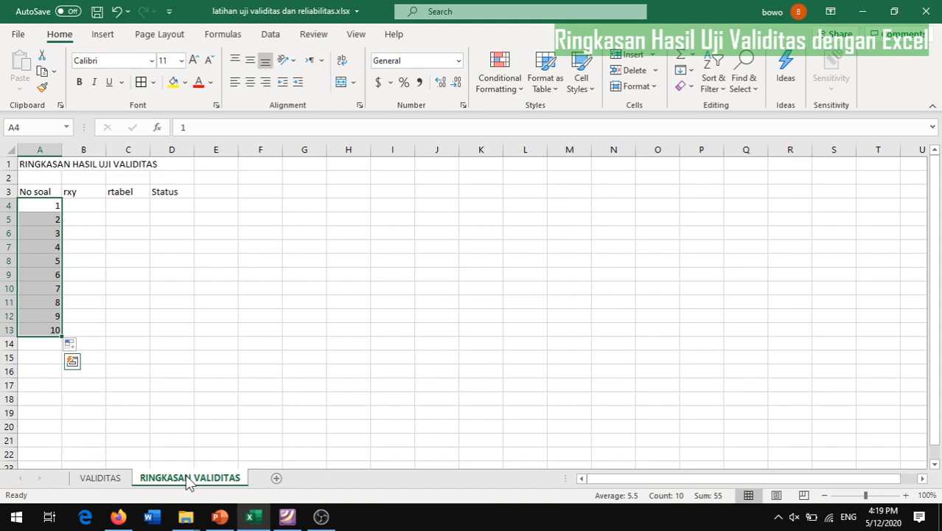
click(101, 478)
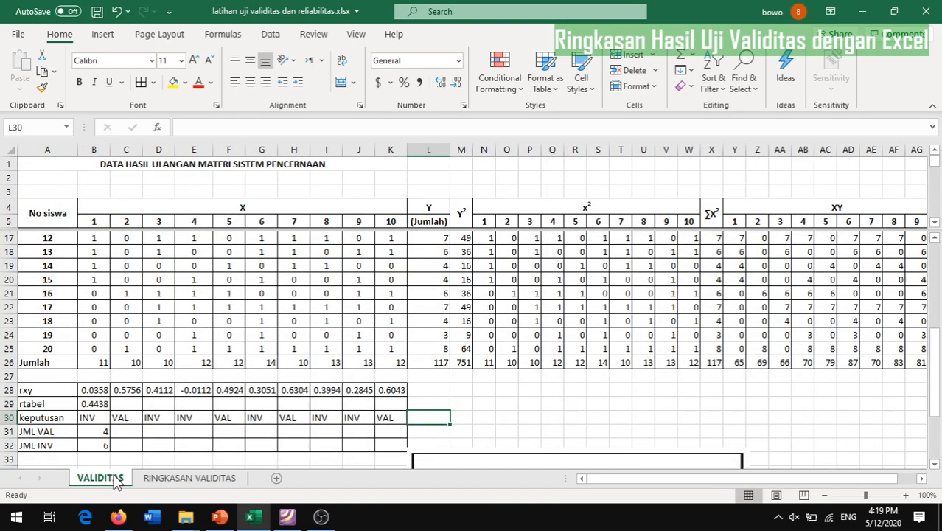
click(97, 390)
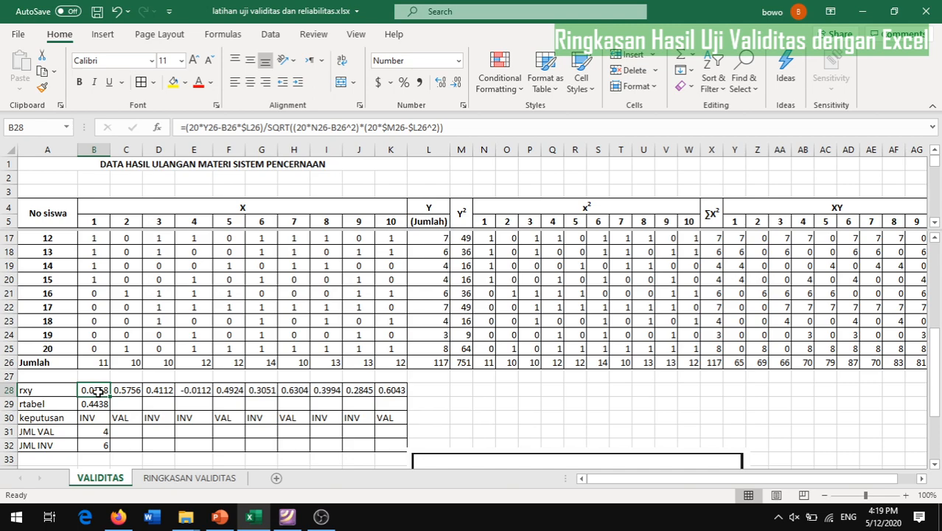
key(shift+Right)
key(ctrl+v)
key(shift+Right)
key(shift+Right)
key(shift+Right)
key(shift+Right)
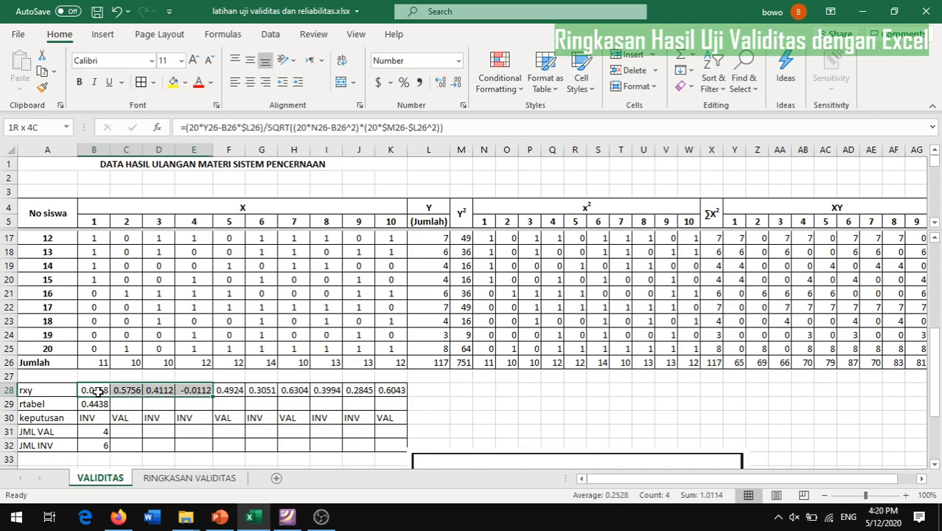
key(shift+Right)
key(ctrl+v)
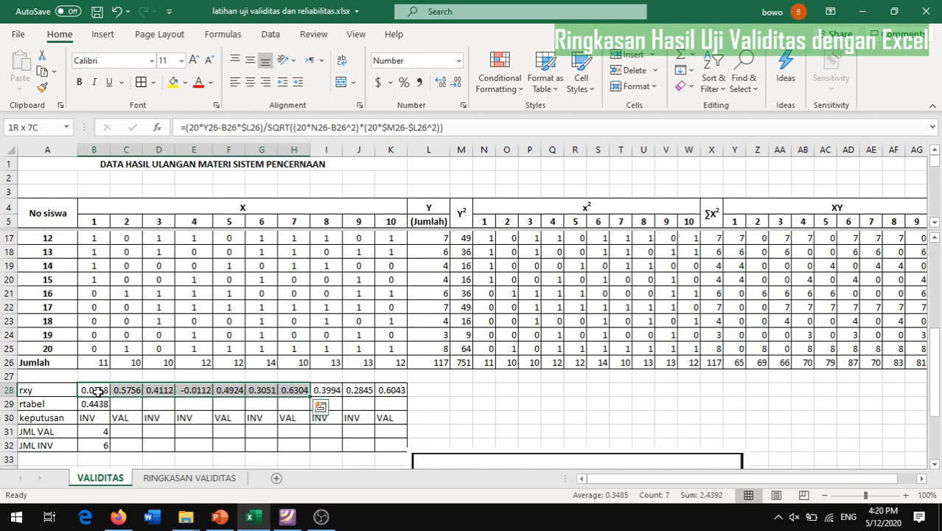
key(shift+Right)
key(ctrl+v)
key(shift+Right)
key(ctrl+v)
key(shift+Right)
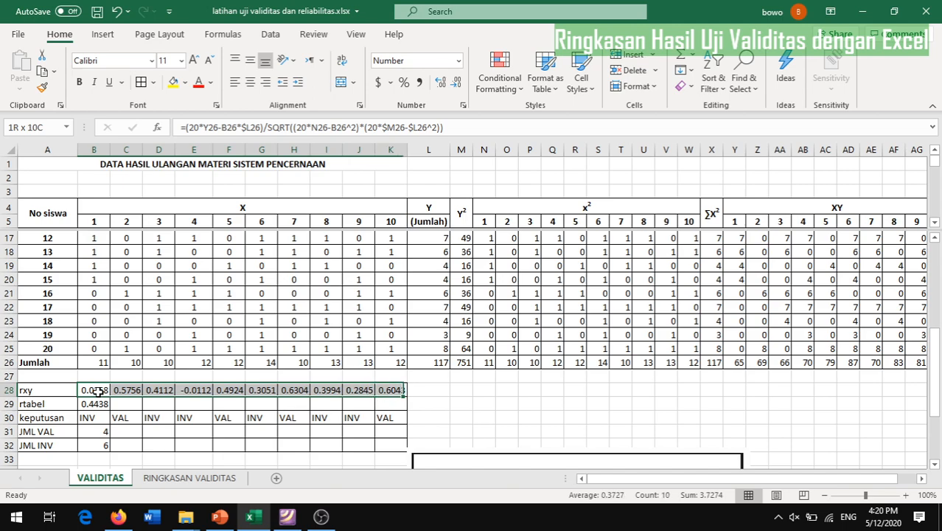
key(ctrl+v)
key(shift+Down)
key(ctrl+v)
key(shift+Down)
key(ctrl+v)
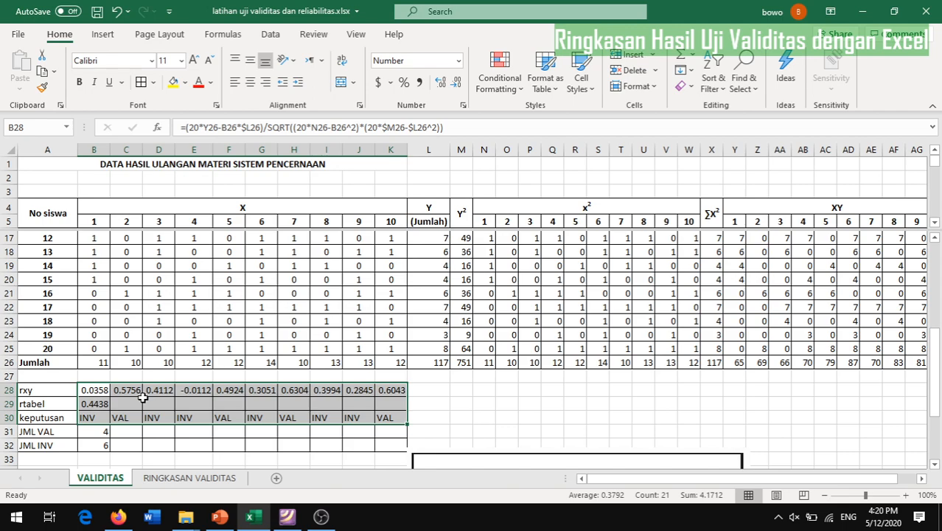
right_click(143, 402)
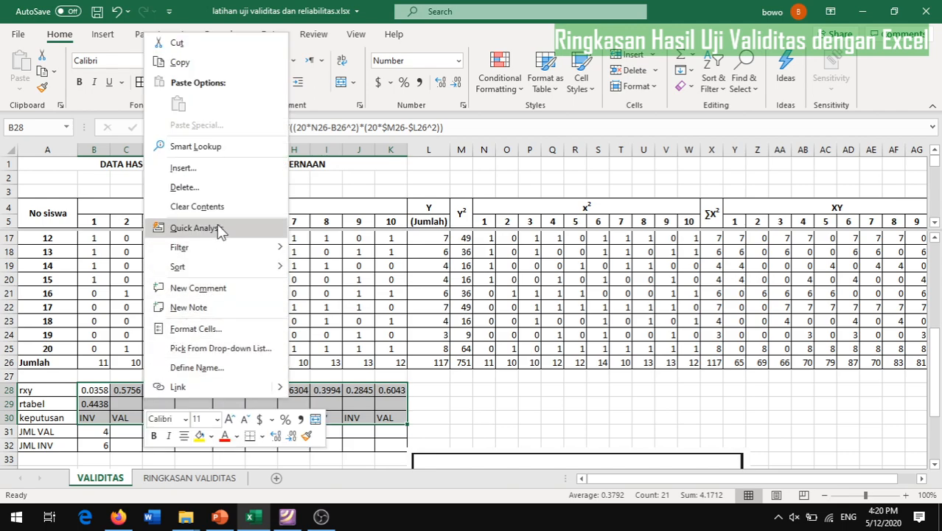
click(192, 62)
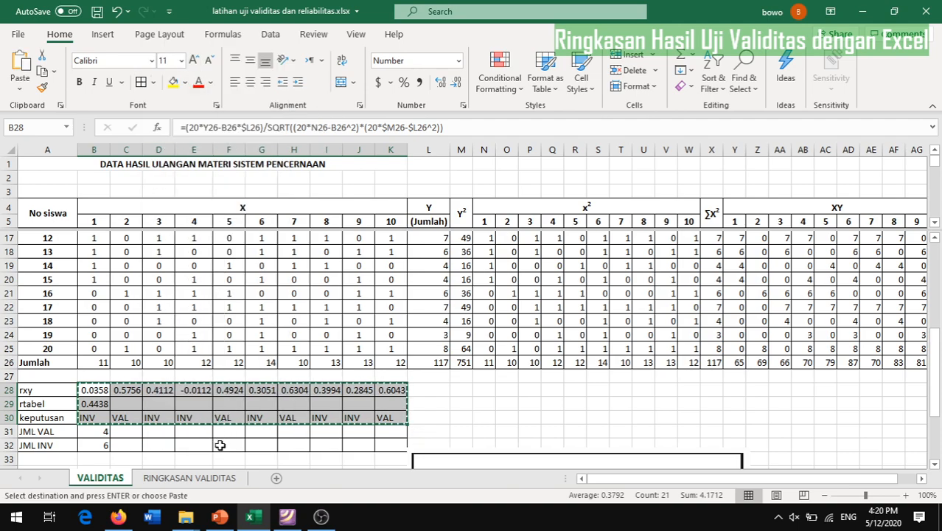
Step: Paste the copied validity results into the RINGKASAN VALIDITAS sheet from cell B4, as values only and transposed
click(200, 479)
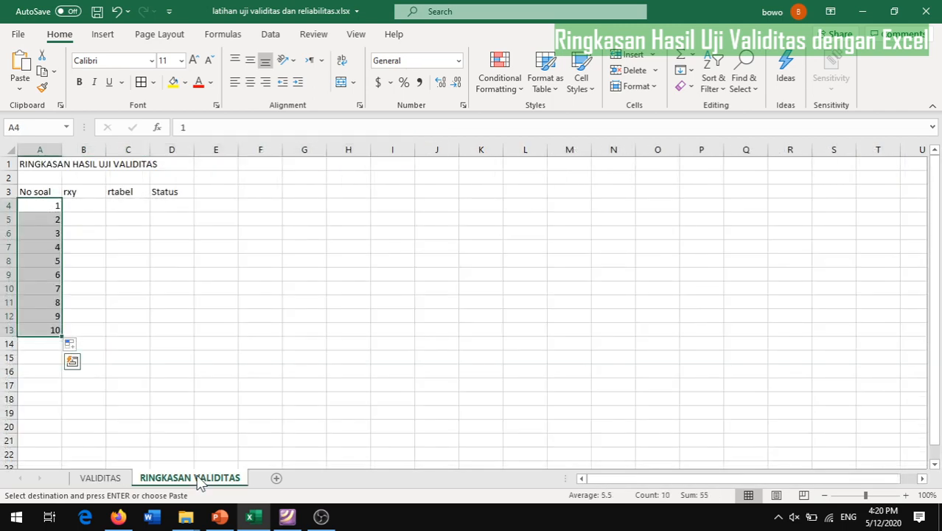
click(85, 204)
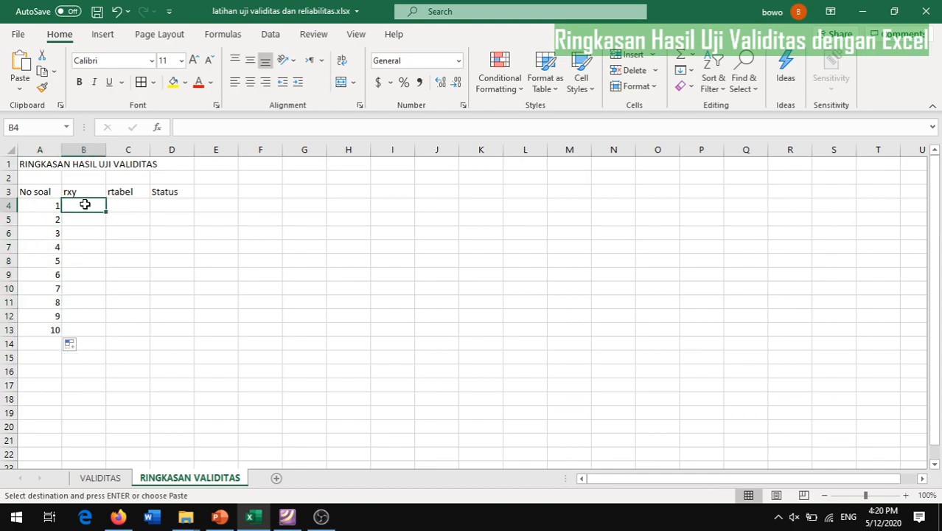
right_click(85, 205)
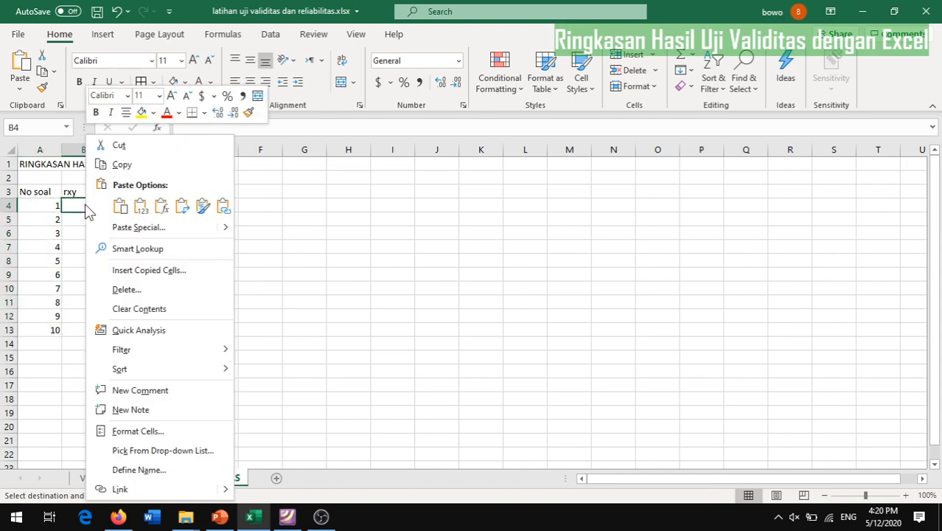
mouse_move(223, 227)
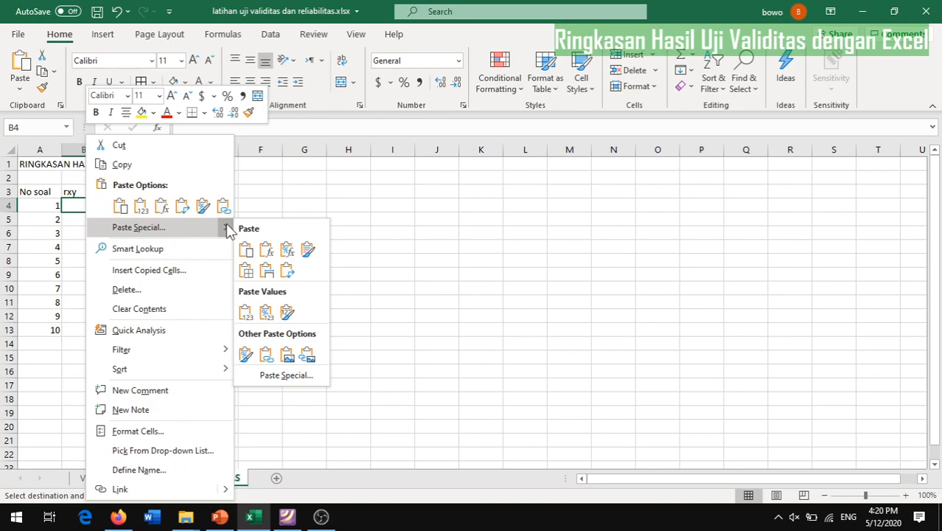
click(288, 375)
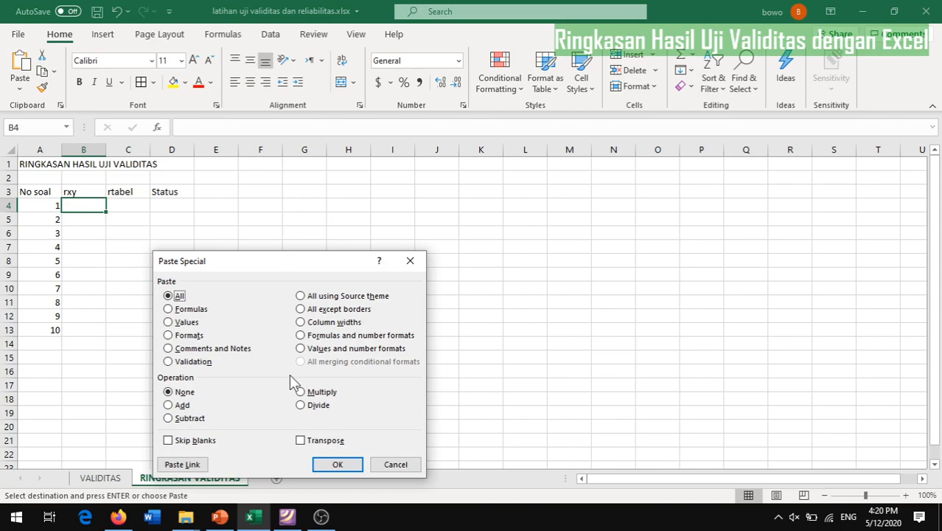
click(168, 323)
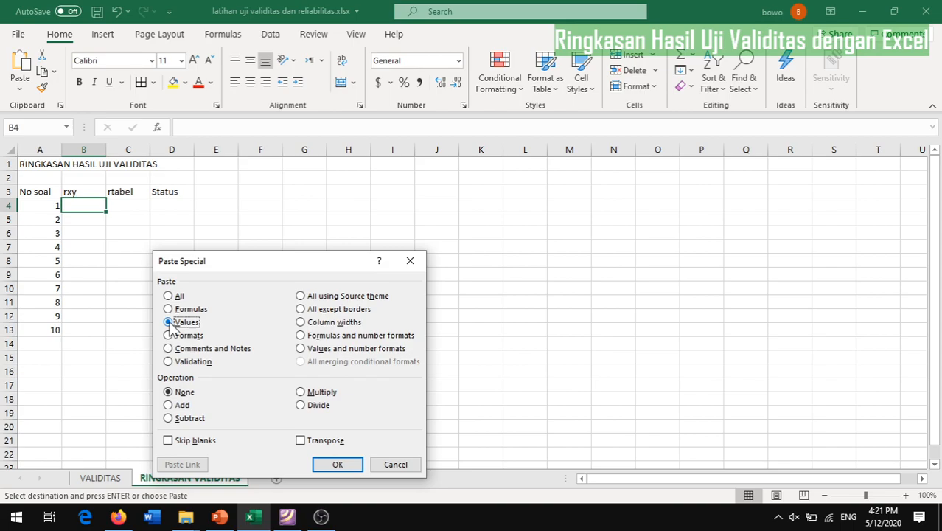
click(301, 442)
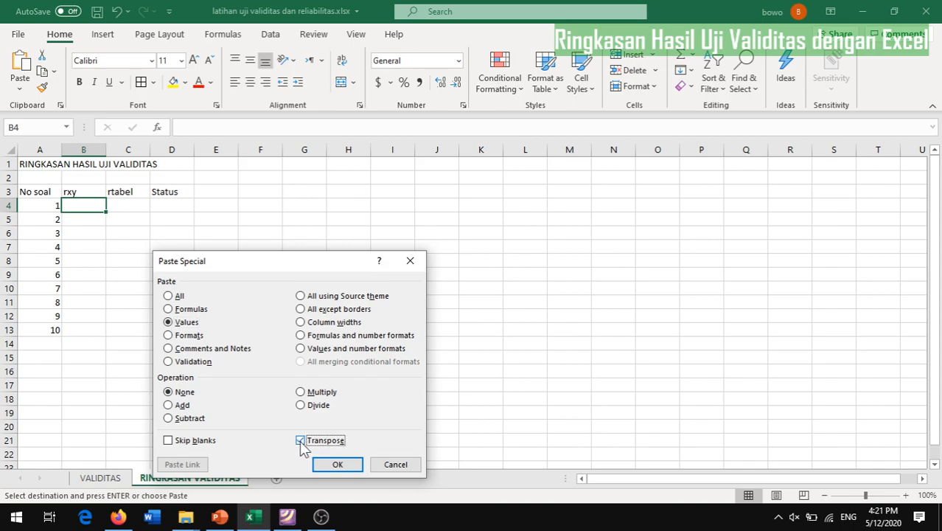
click(338, 465)
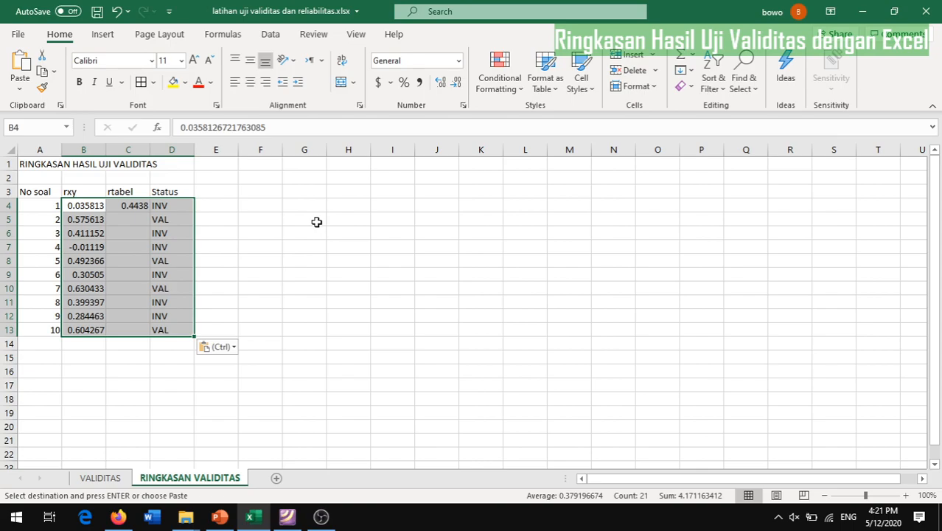
Step: Reduce the pasted rxy and rtabel numbers in B4 to D13 to three decimal places
click(457, 83)
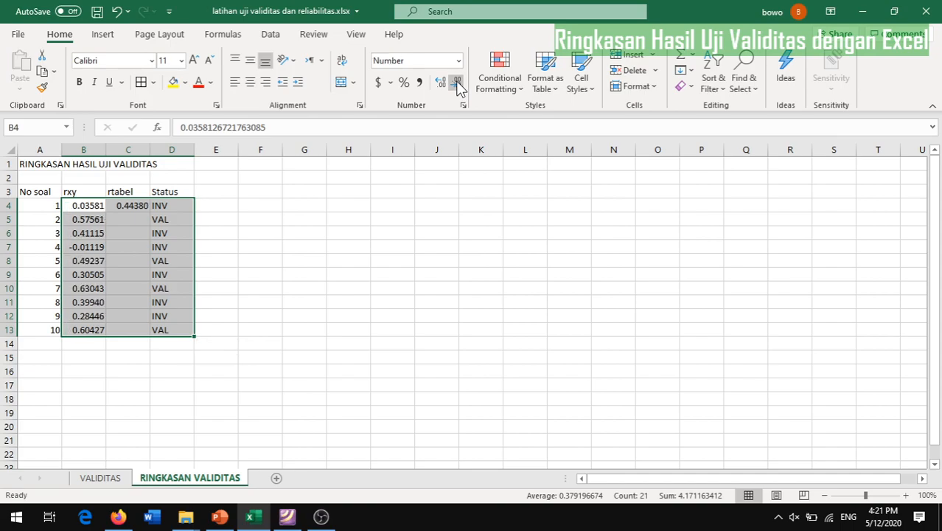
click(457, 82)
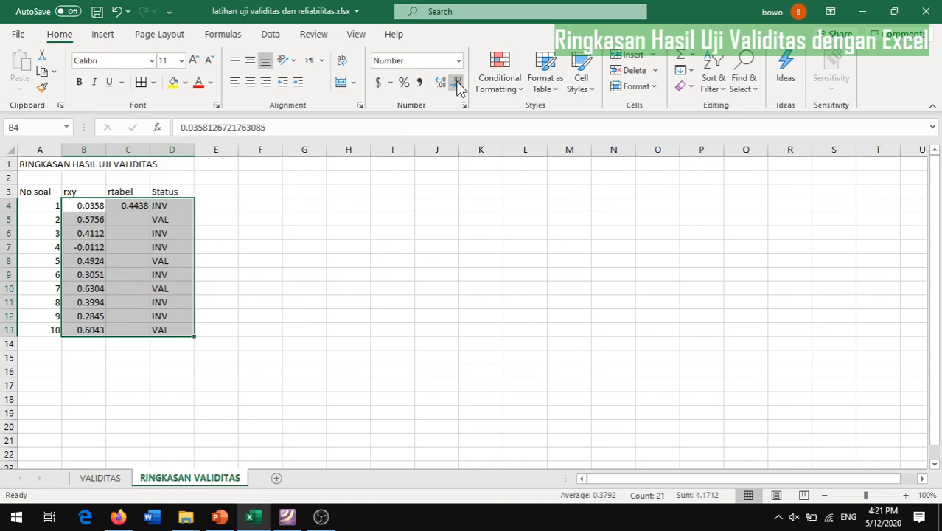
click(457, 83)
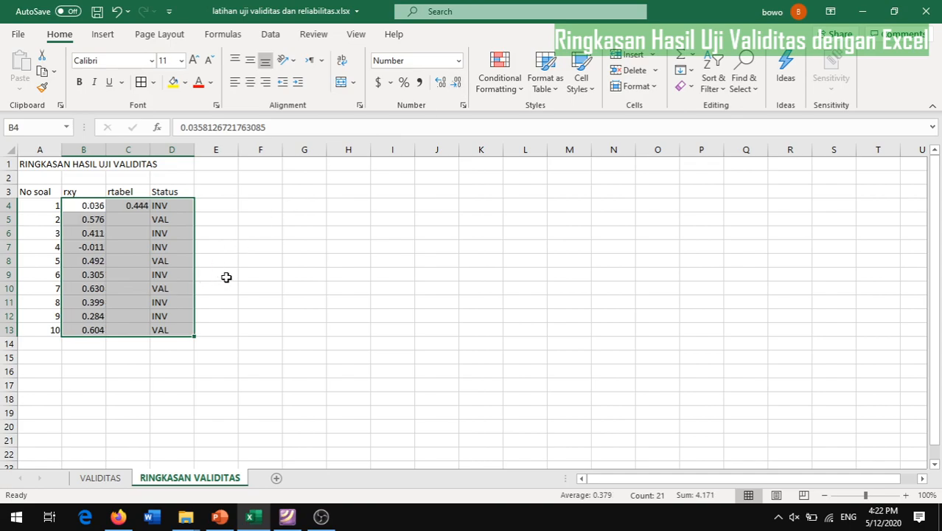
click(227, 276)
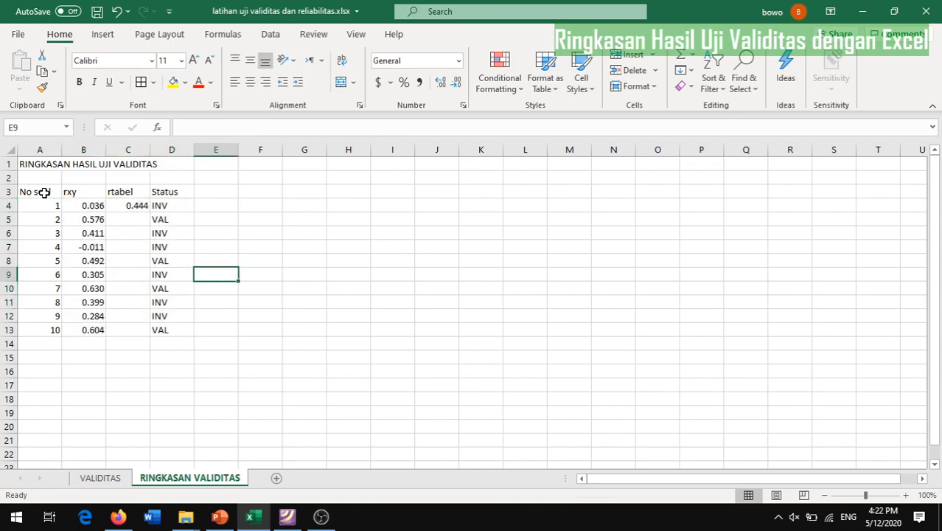
Step: Make the title in A1 bold and merge and center it across cells A1 to D1
click(26, 165)
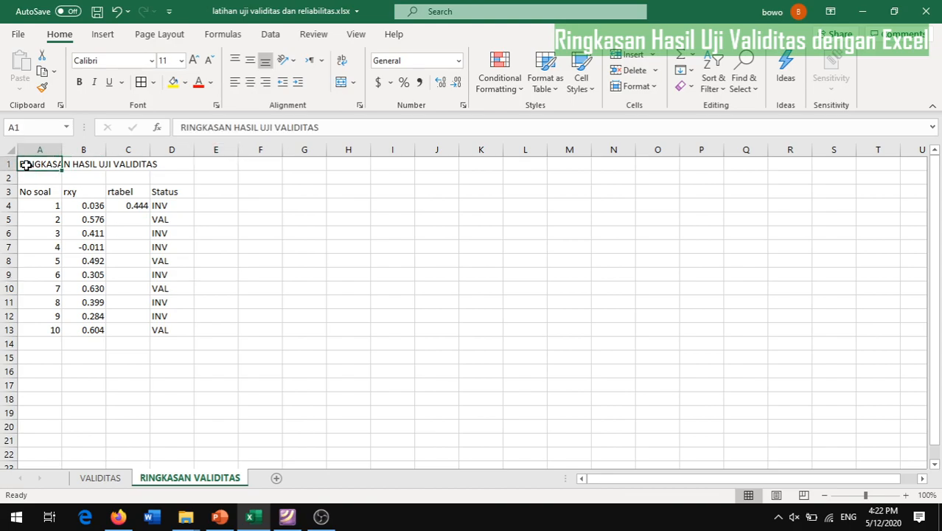
key(ctrl+b)
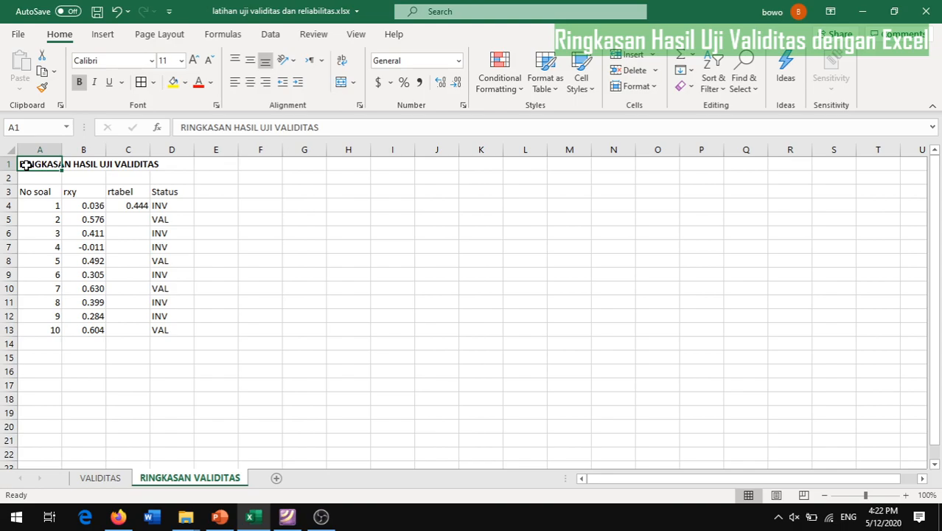
key(shift+Right)
key(shift+Right)
key(shift+Right)
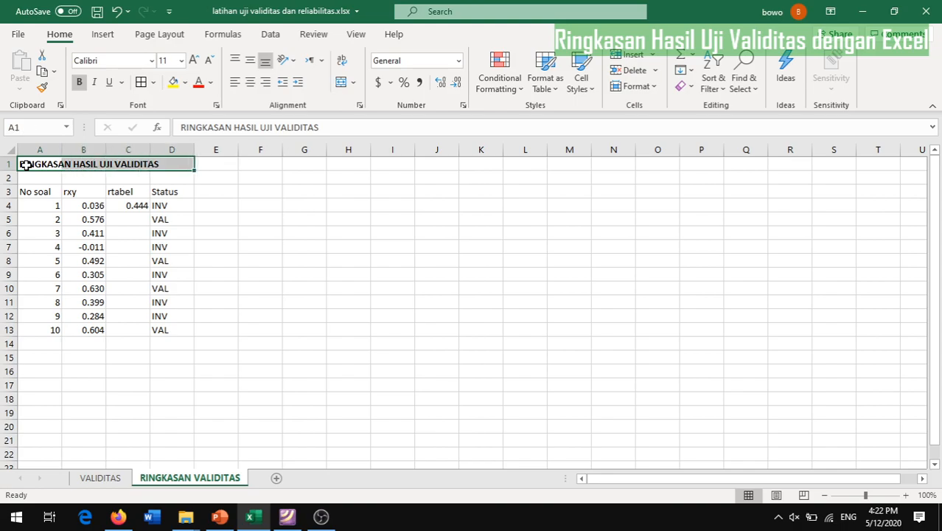
click(342, 83)
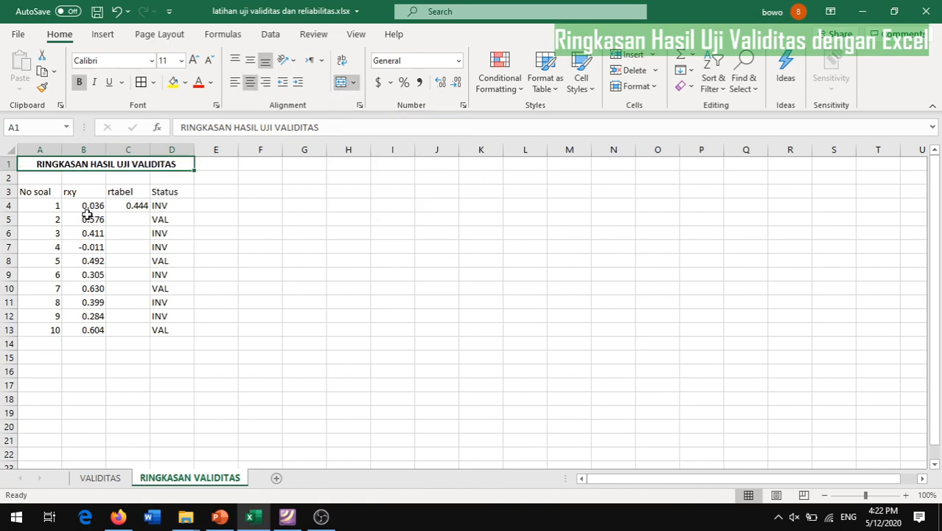
Step: Make the column headers No soal, rxy, rtabel and Status in A3 to D3 bold
click(37, 194)
drag(37, 194, 171, 193)
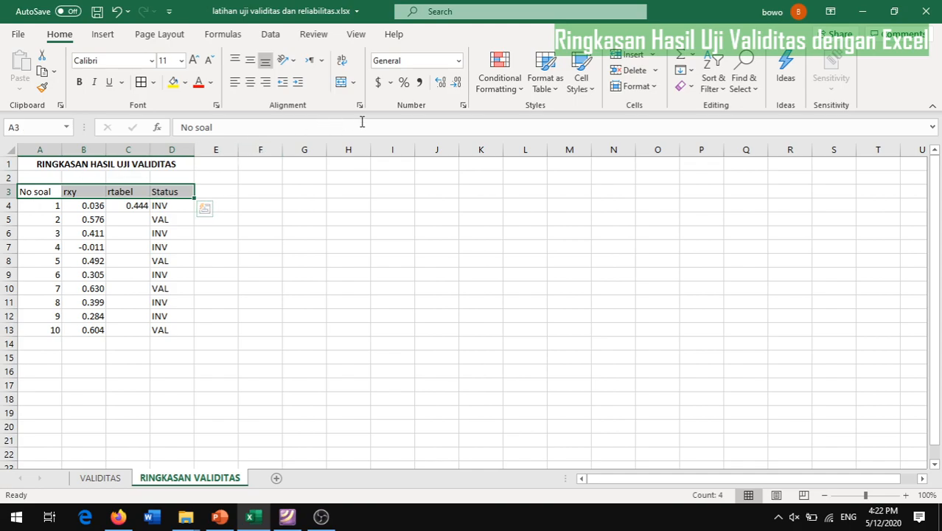
click(80, 83)
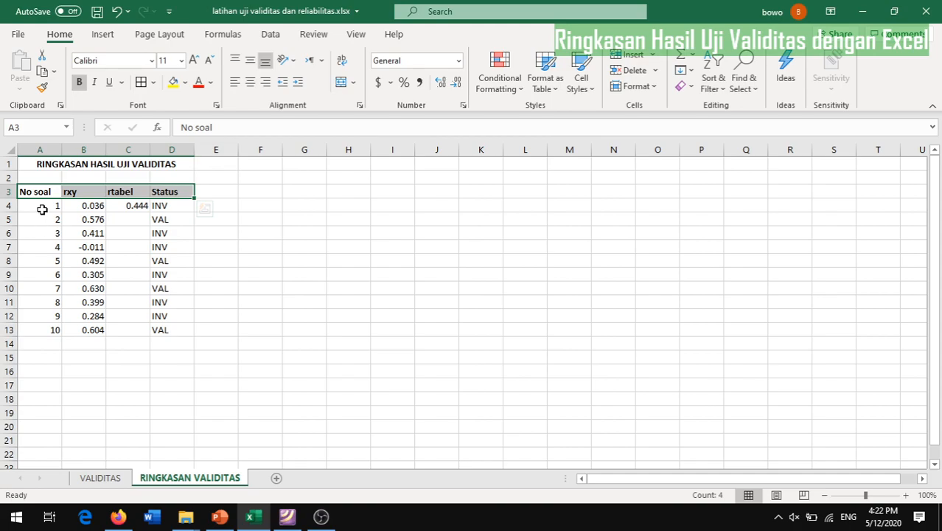
click(106, 244)
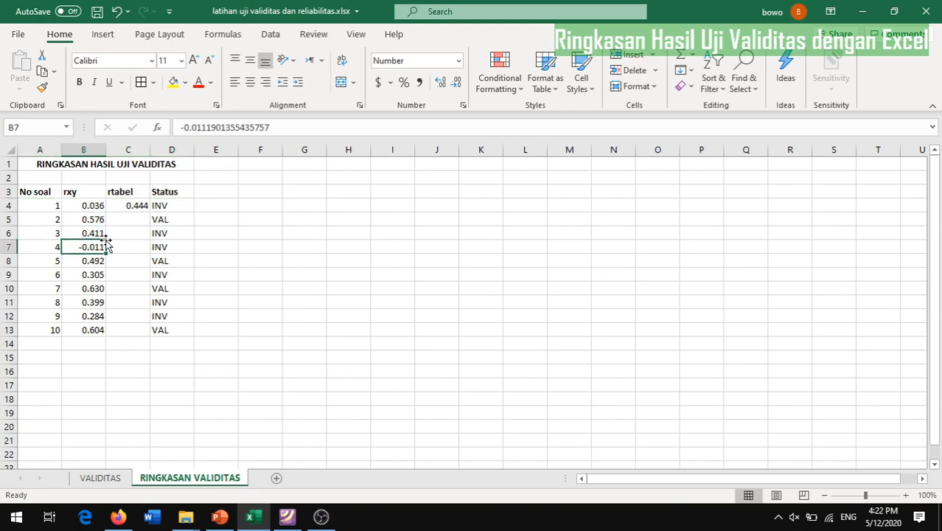
Step: Apply all borders to the summary table in cells A3 to D13
click(41, 193)
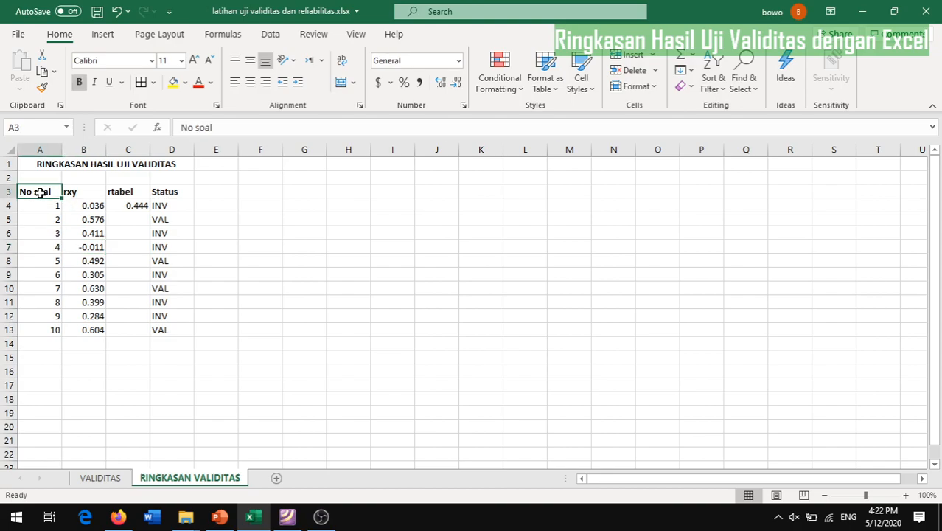
key(shift+Right)
key(shift+Right)
key(shift+Right)
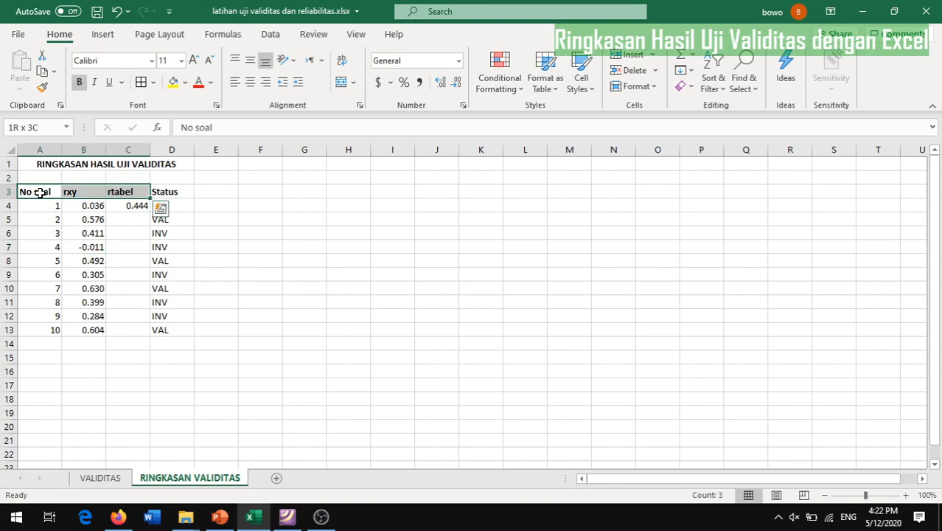
key(shift+Down)
key(shift+Down)
key(shift+Down)
key(shift+Down)
key(shift+Down)
key(shift+Down)
key(shift+Down)
key(shift+Down)
key(shift+Down)
key(shift+Down)
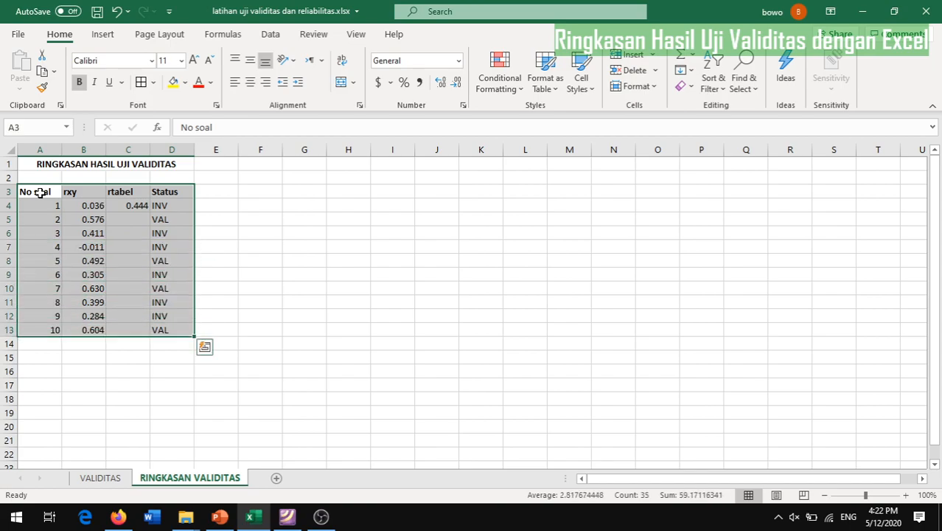
click(152, 82)
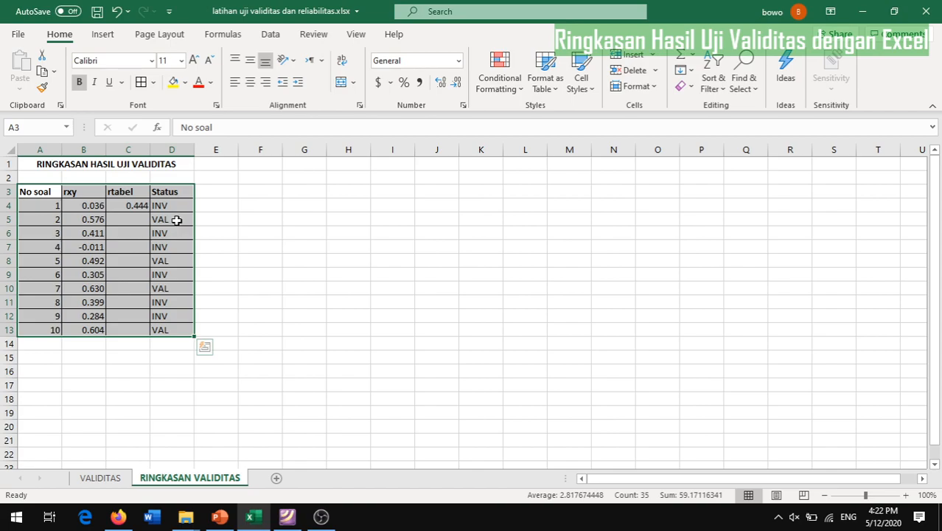
click(272, 243)
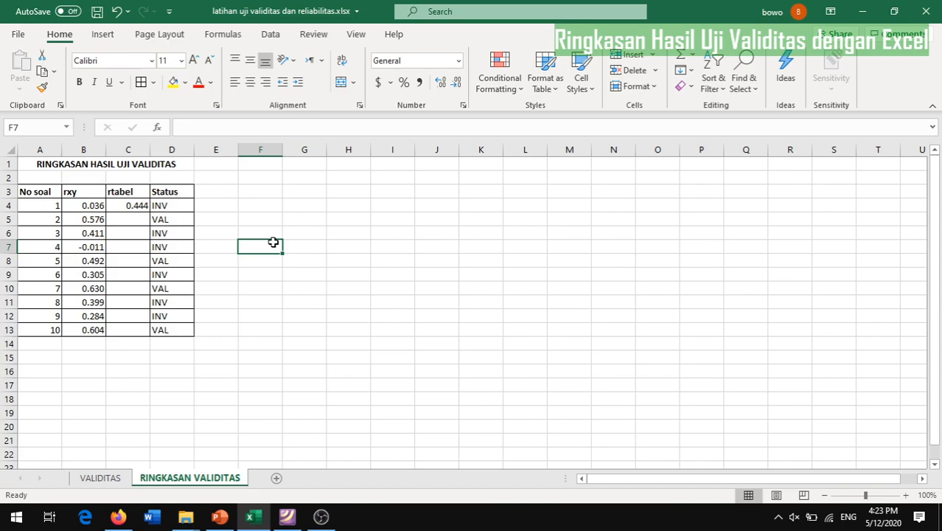
Step: Turn off gridlines for the RINGKASAN VALIDITAS worksheet in the advanced display options
click(19, 37)
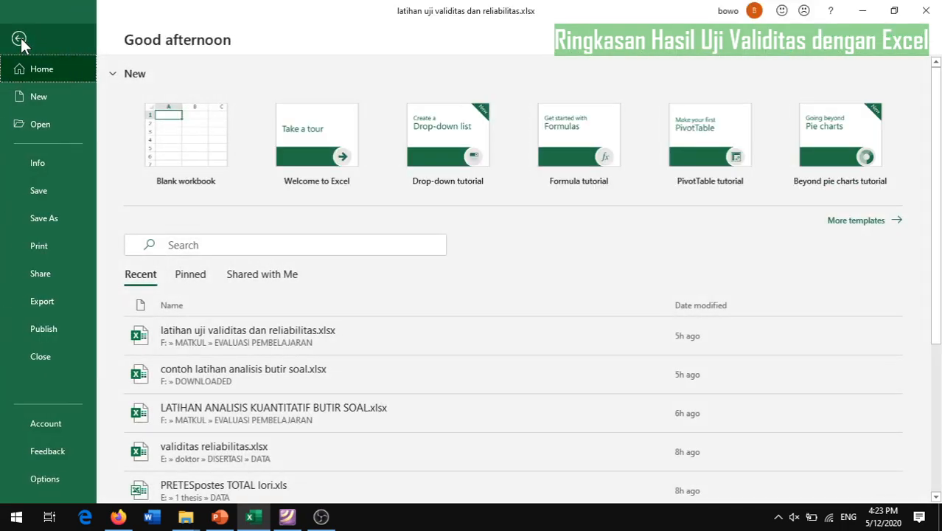
click(62, 472)
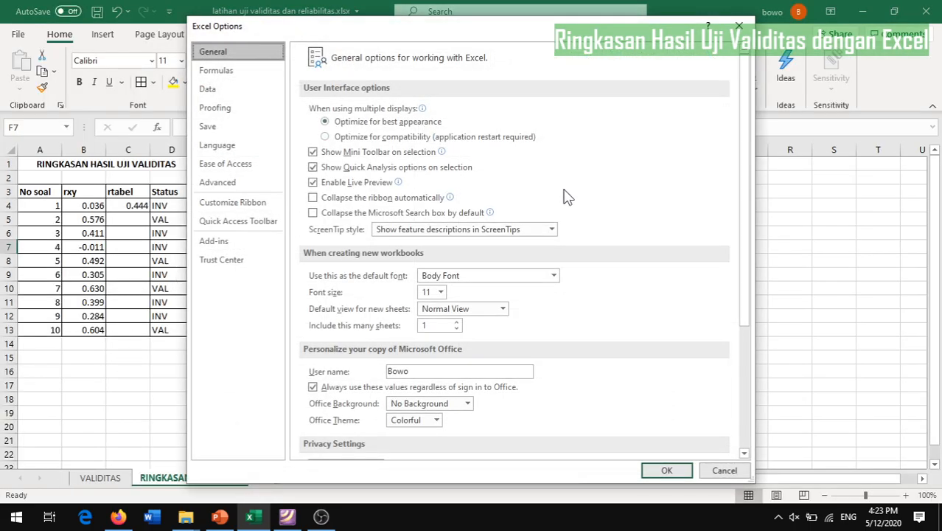
scroll(597, 219, down, 5)
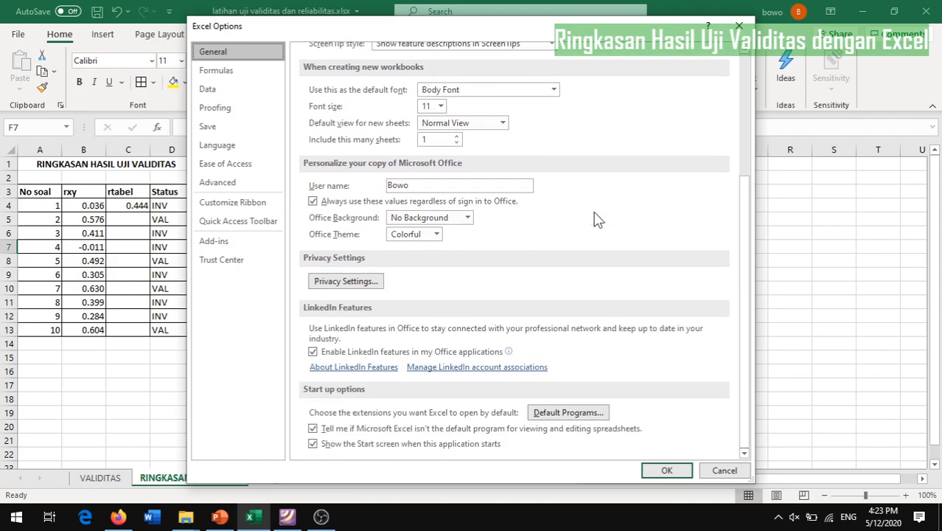
scroll(597, 219, up, 3)
scroll(597, 220, up, 3)
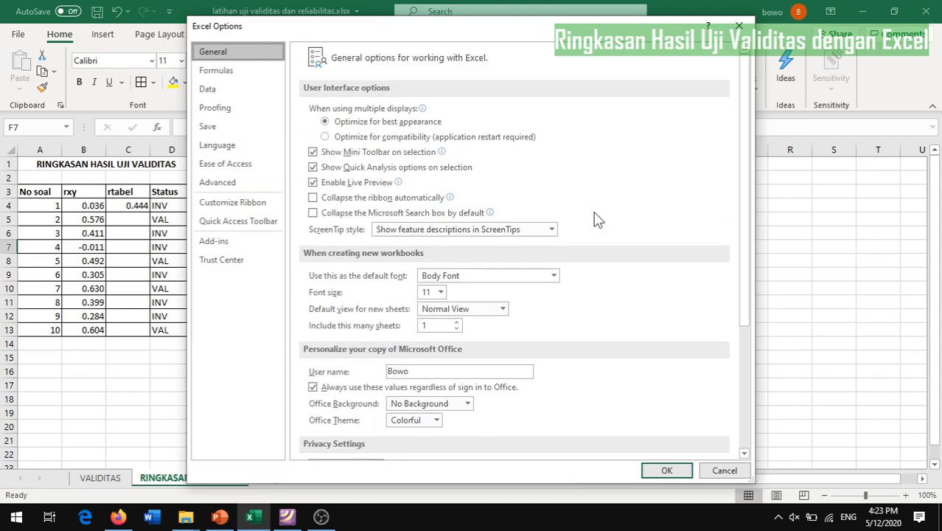
click(237, 188)
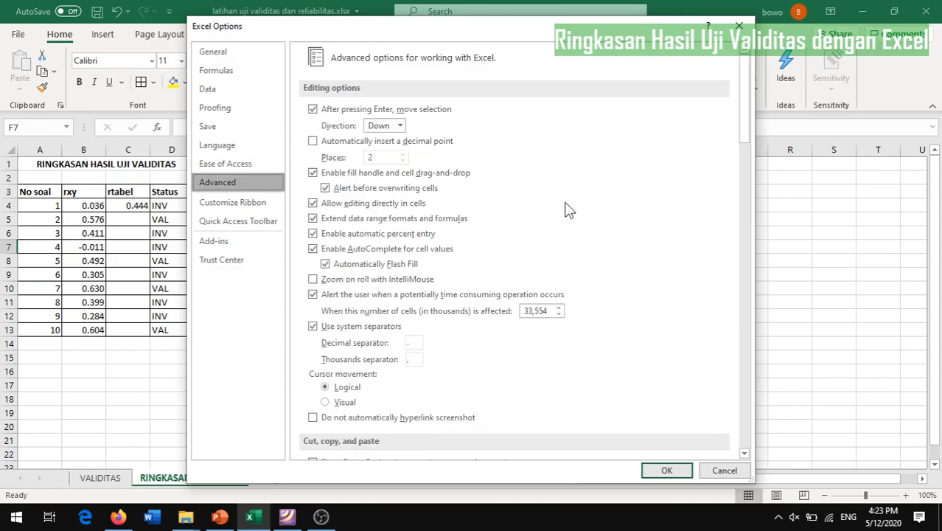
scroll(566, 211, down, 5)
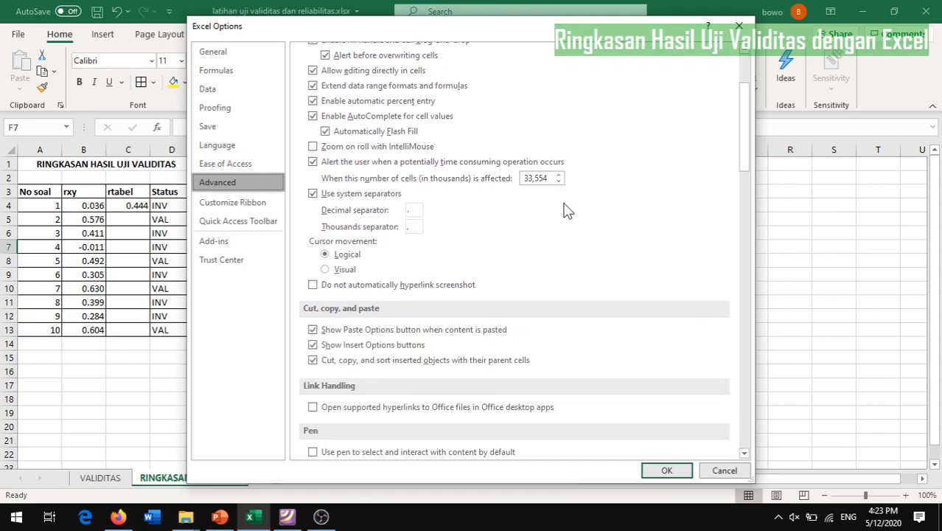
scroll(566, 210, down, 4)
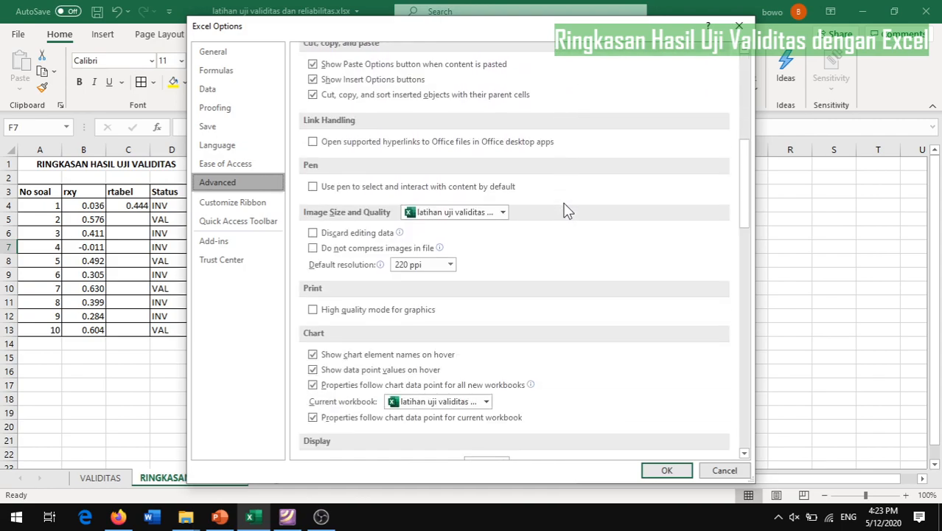
scroll(566, 211, down, 1)
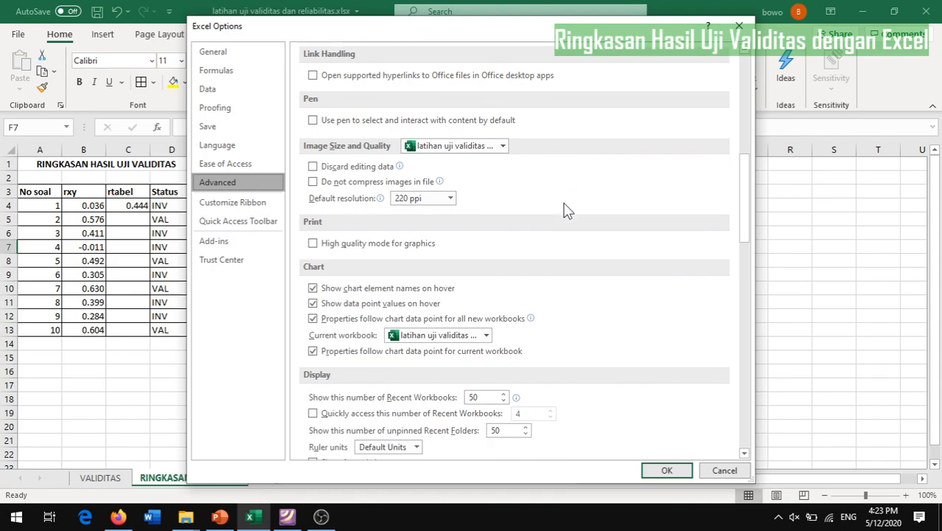
scroll(566, 211, down, 1)
scroll(566, 210, down, 2)
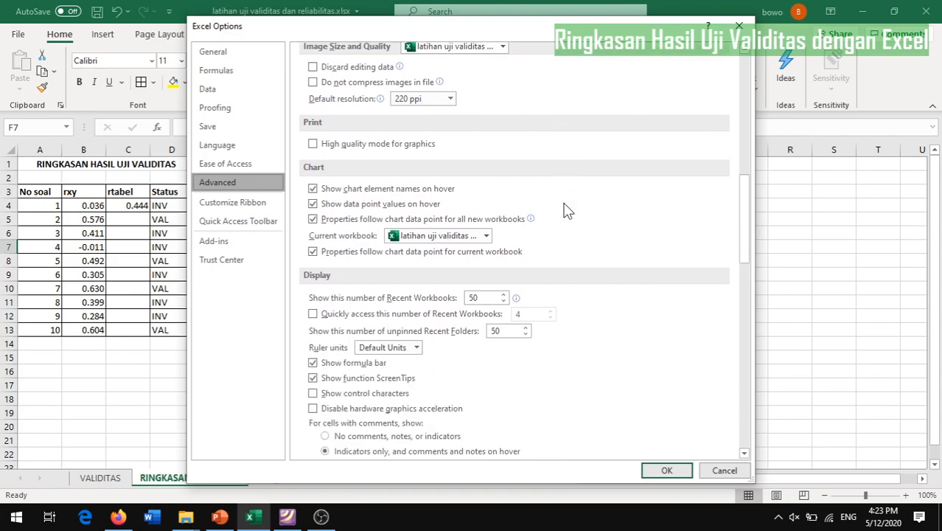
scroll(566, 211, down, 2)
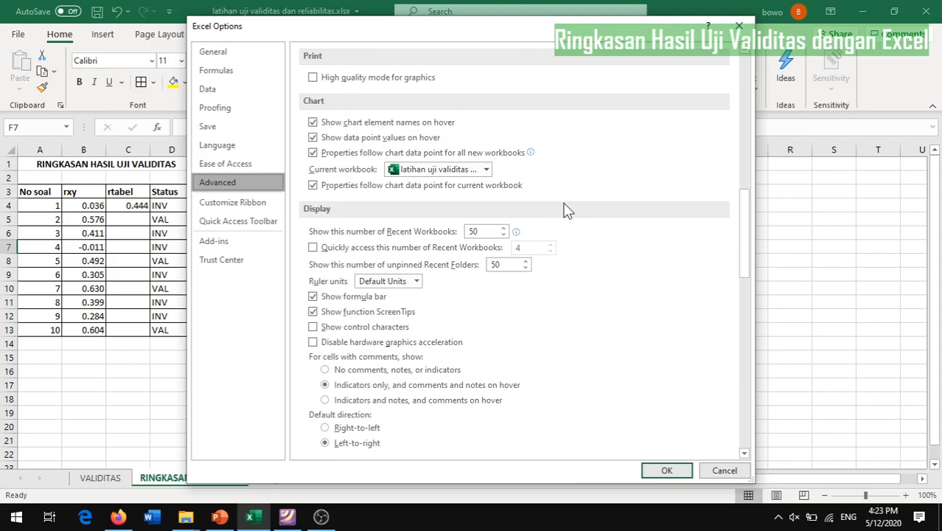
scroll(566, 211, down, 2)
scroll(564, 209, down, 1)
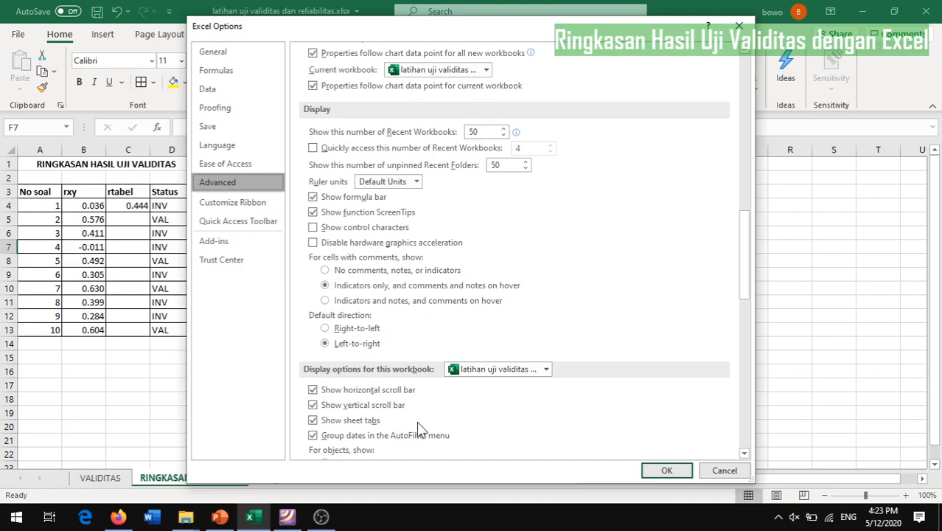
scroll(435, 426, down, 2)
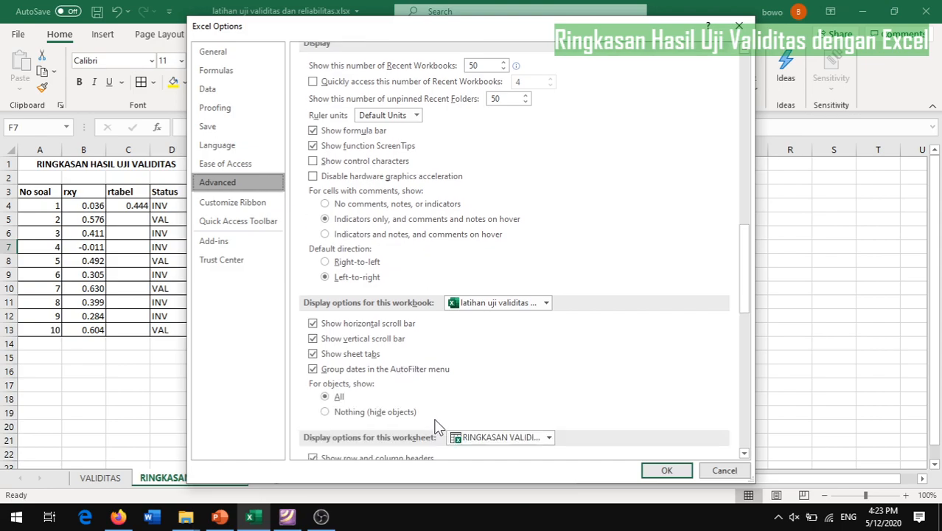
scroll(435, 426, down, 1)
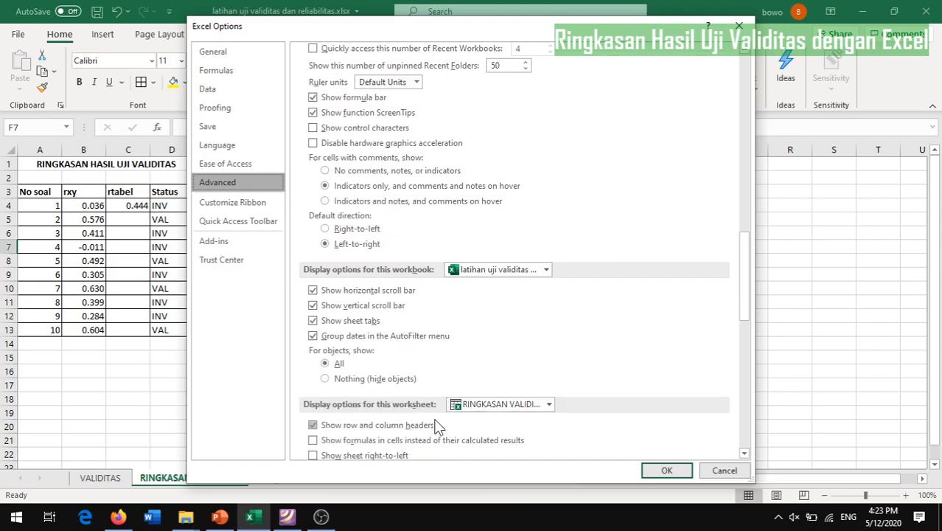
scroll(435, 426, down, 2)
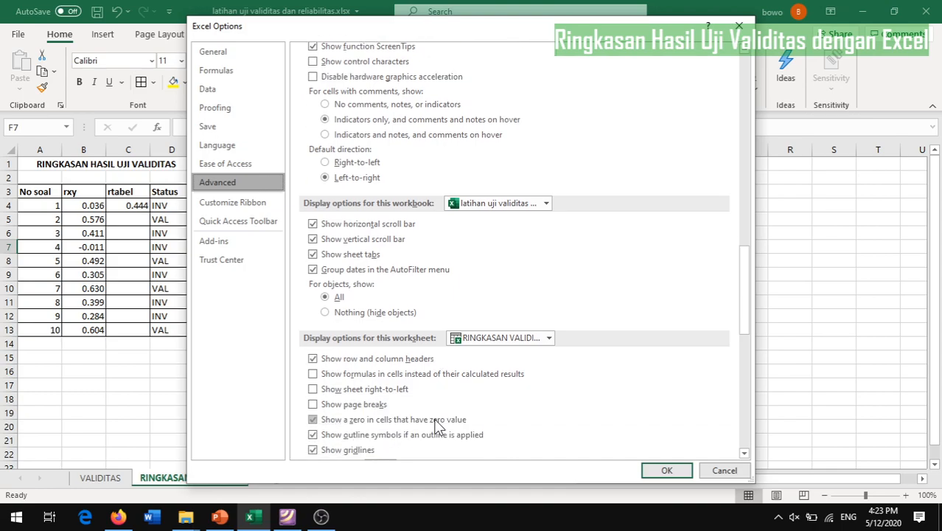
click(313, 451)
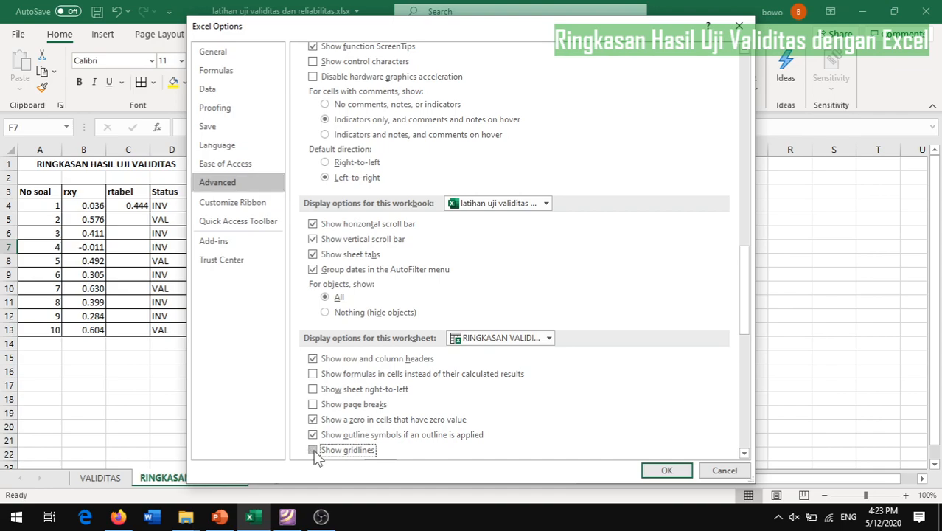
click(667, 471)
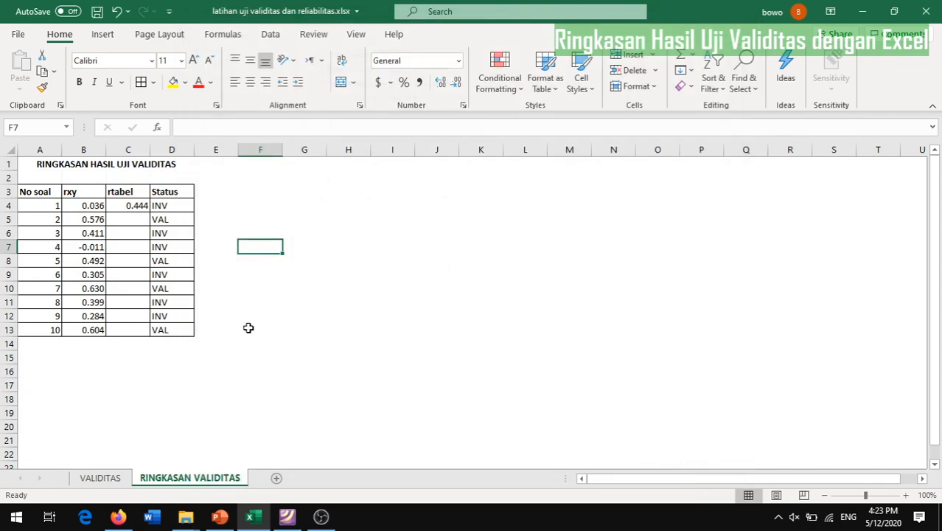
click(249, 327)
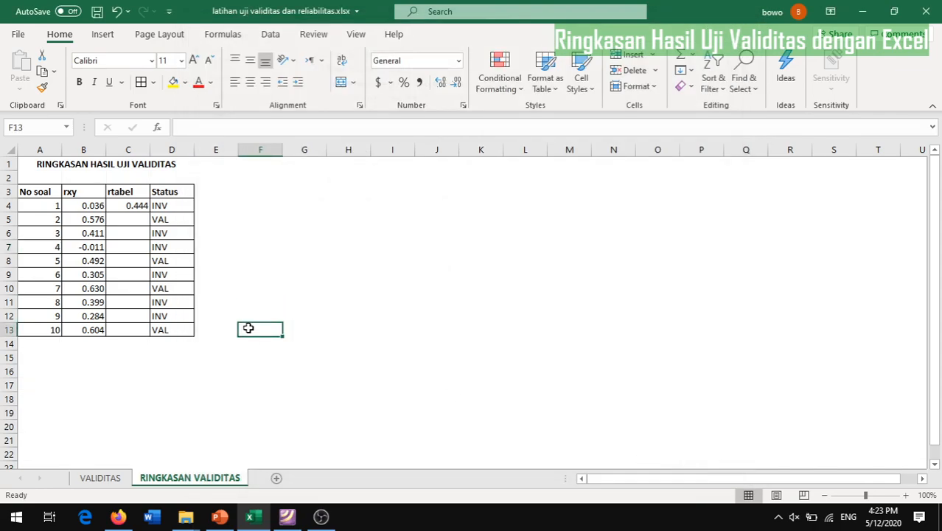
Step: Center the rxy, rtabel and Status column headers in cells B3 to D3
click(78, 192)
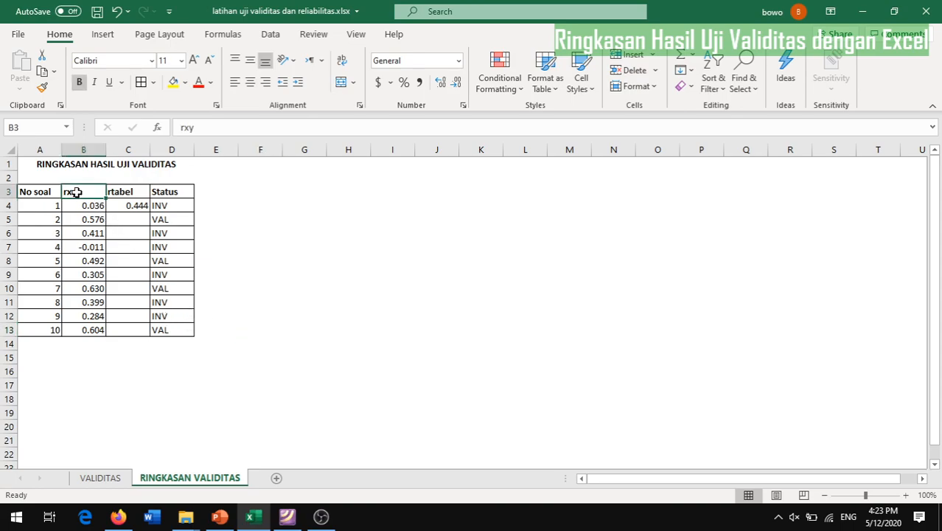
key(shift+Right)
key(shift+Right)
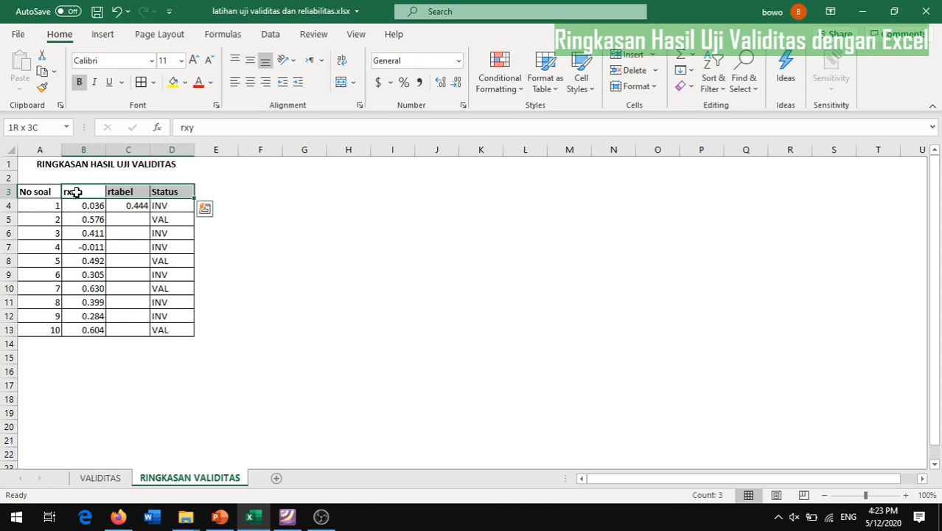
click(266, 84)
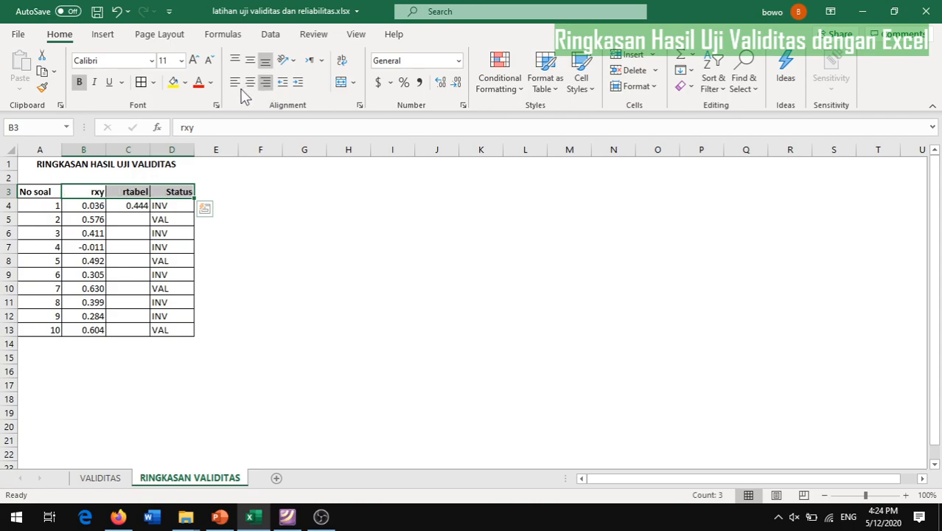
click(251, 84)
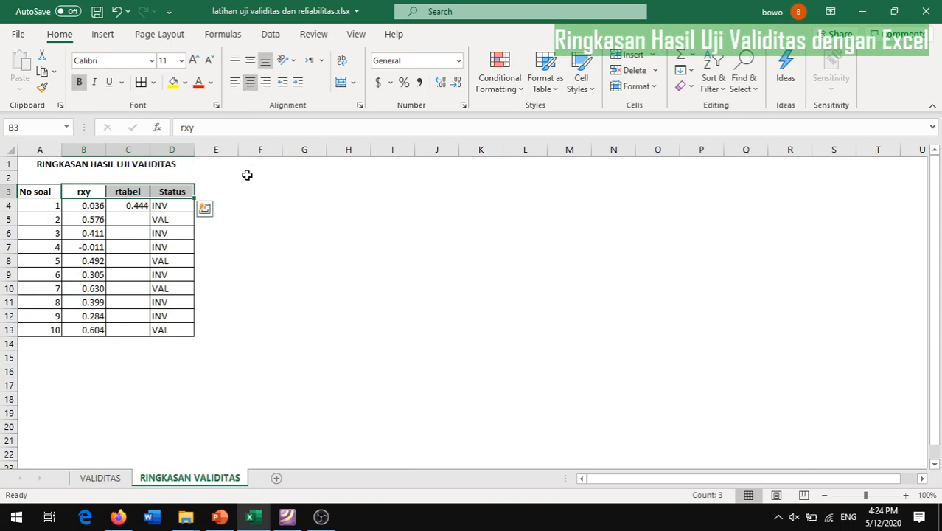
click(215, 358)
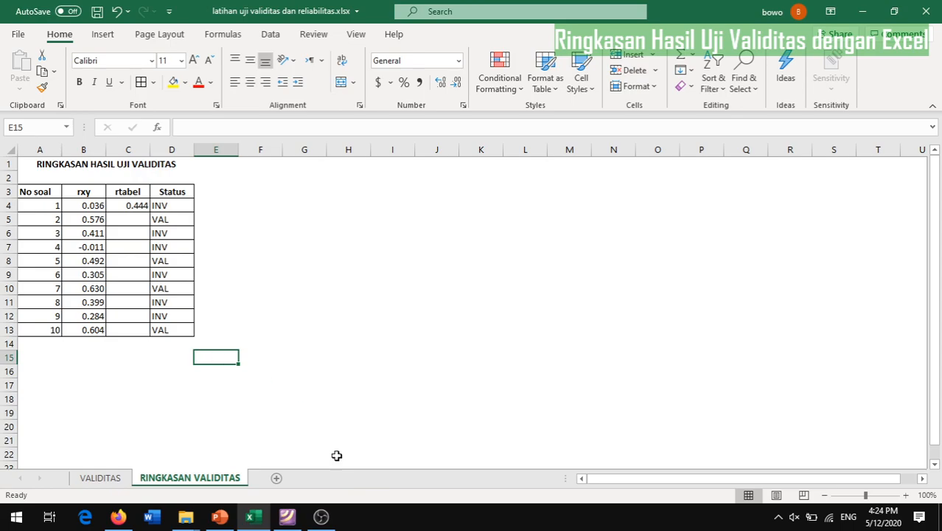
click(326, 516)
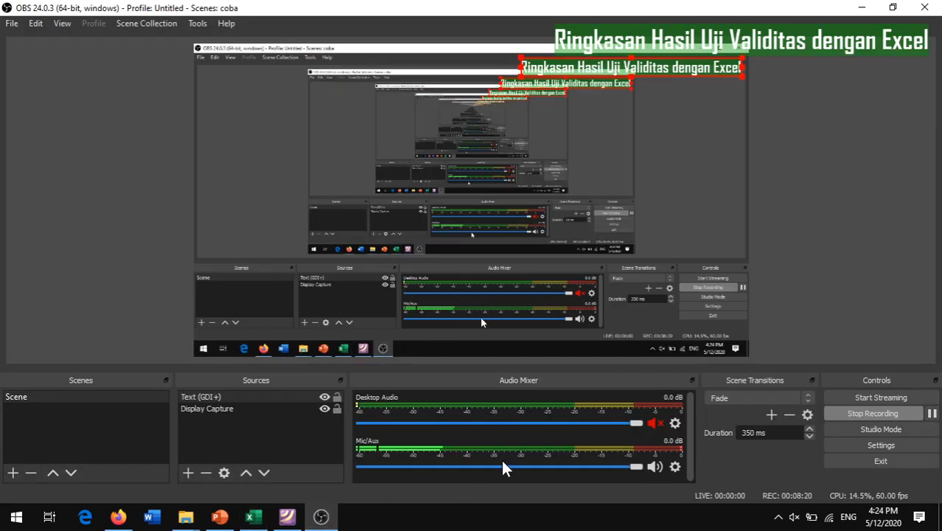